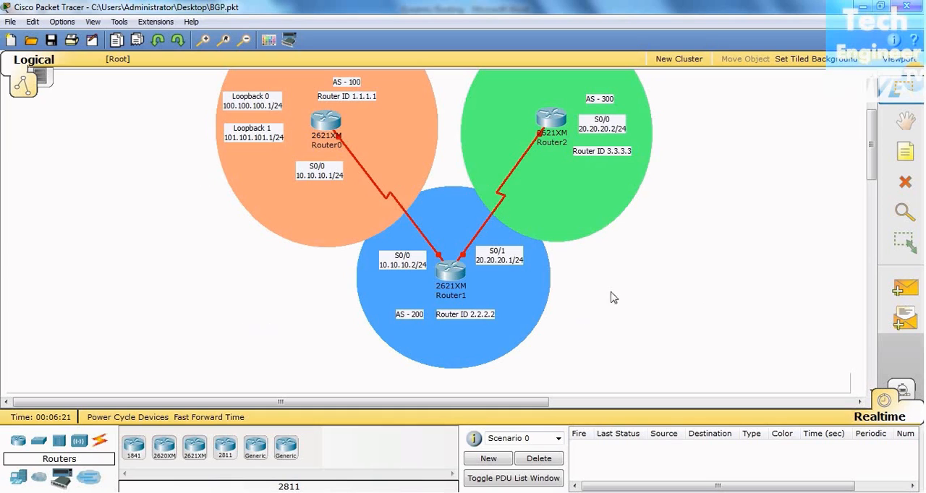
- Review the interior and exterior routing protocols in the Dynamic Routing document in Microsoft Word, and return to the Cisco Packet Tracer topology
left_click(335, 108)
left_click(419, 442)
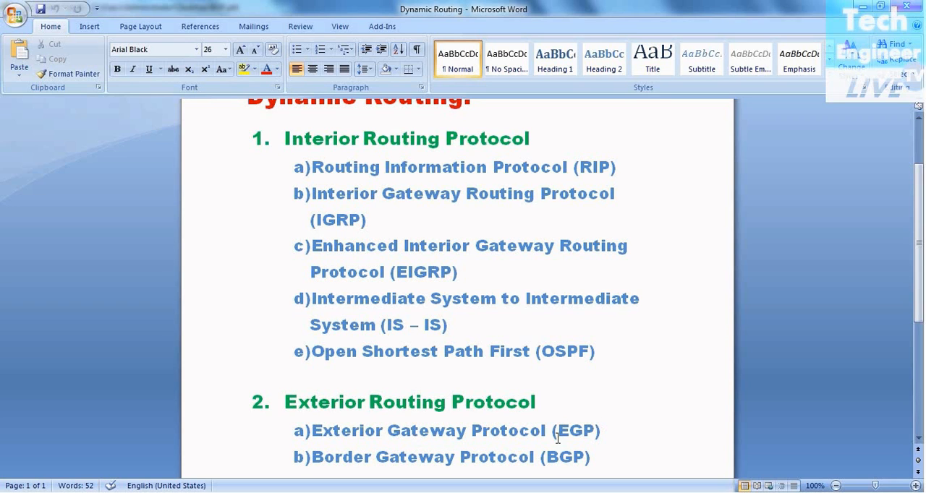
key("alt+Tab")
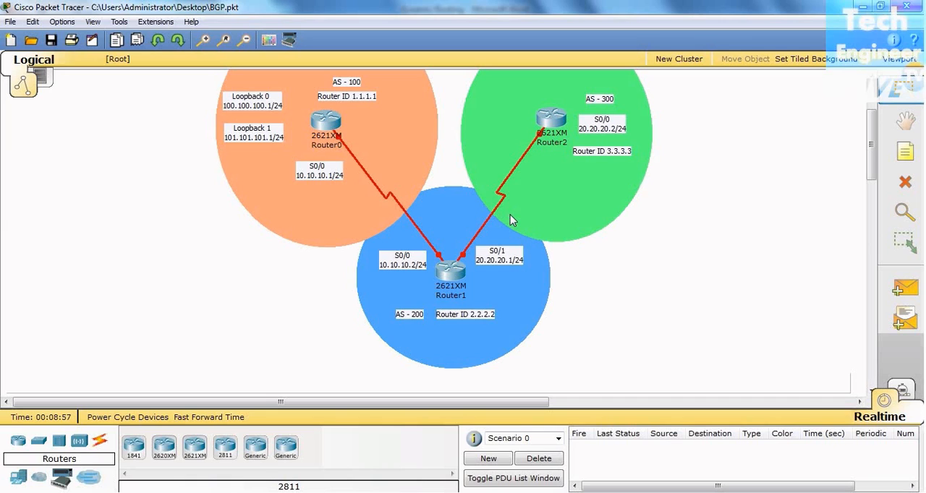
- Open Router0's command-line interface and bring up the user prompt
mouse_move(498, 196)
left_click(316, 122)
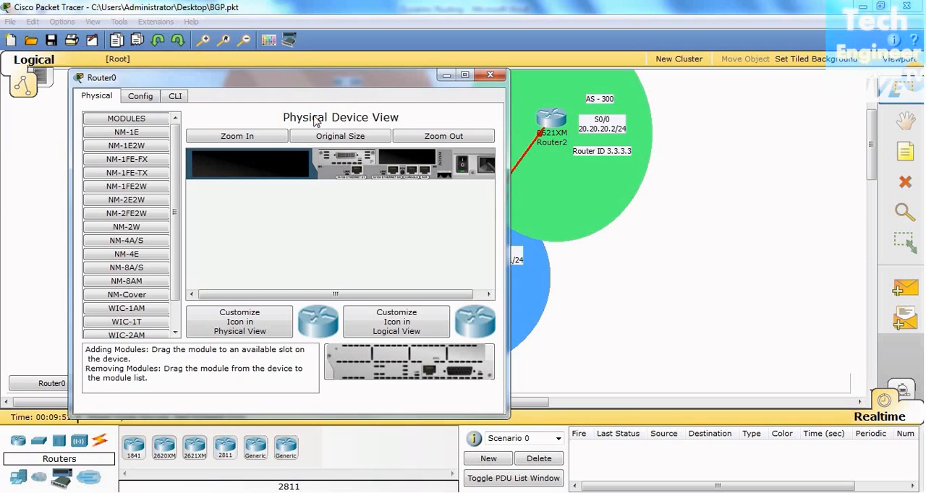
left_click_drag(361, 78, 595, 63)
left_click(422, 85)
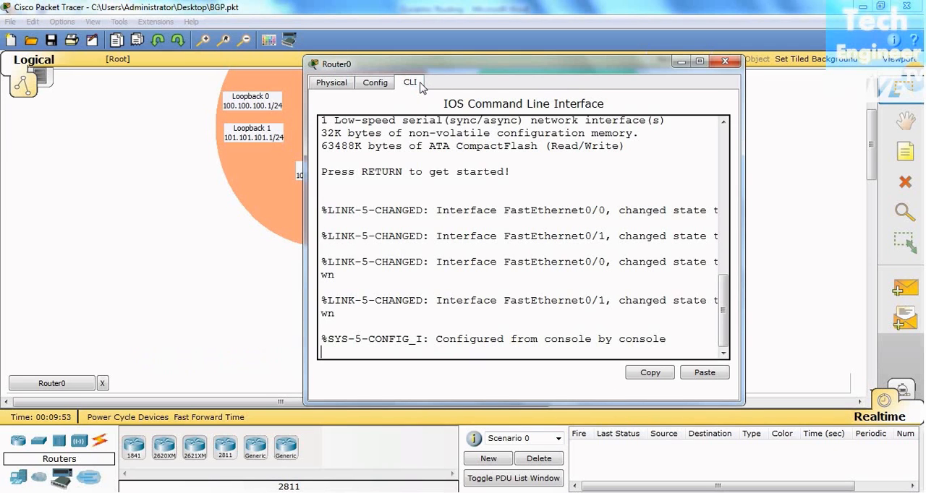
key("Return")
key("Return")
key("Return")
key("Return")
- Enter privileged mode and open global configuration mode on Router0 with en and config t
type("er>e")
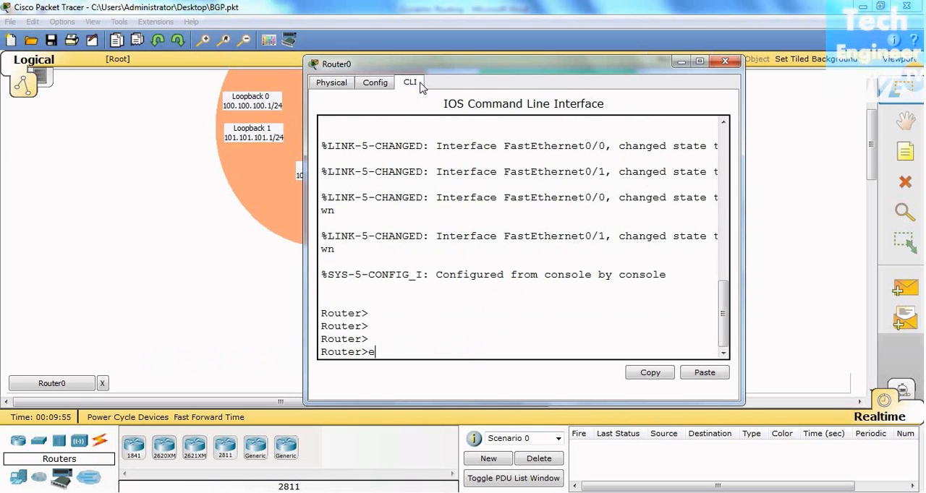
type("n")
key("Return")
key("Return")
key("Return")
type("confi")
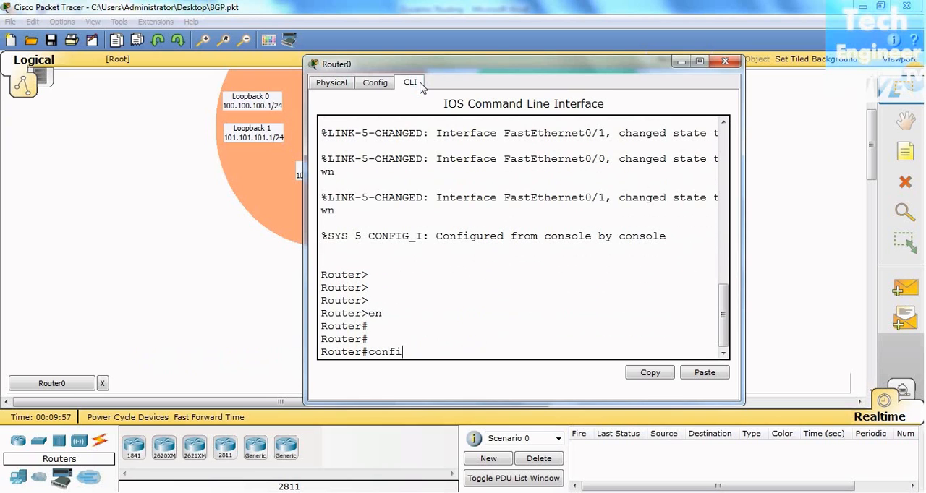
type("g t")
key("Return")
key("Return")
key("Return")
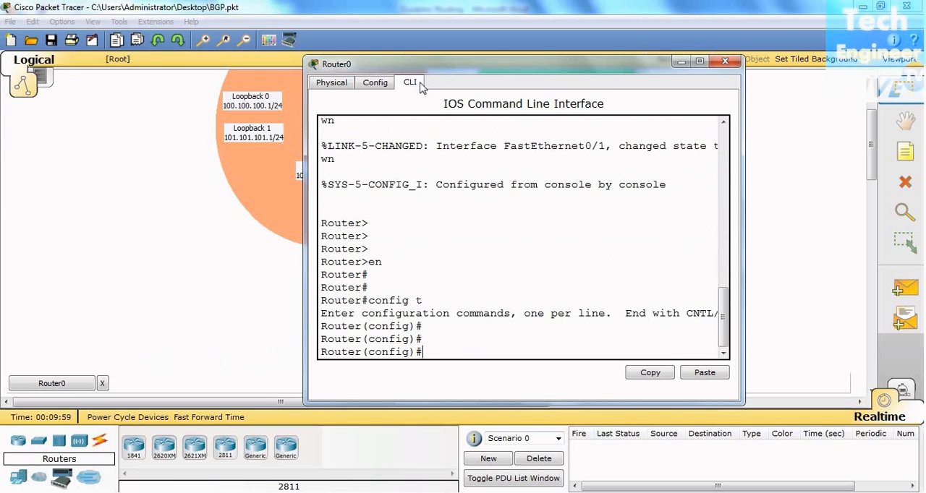
- Set Router0's hostname to R1
type("config")
key("BackSpace")
key("BackSpace")
key("BackSpace")
key("BackSpace")
key("BackSpace")
key("BackSpace")
type("h")
key("Tab")
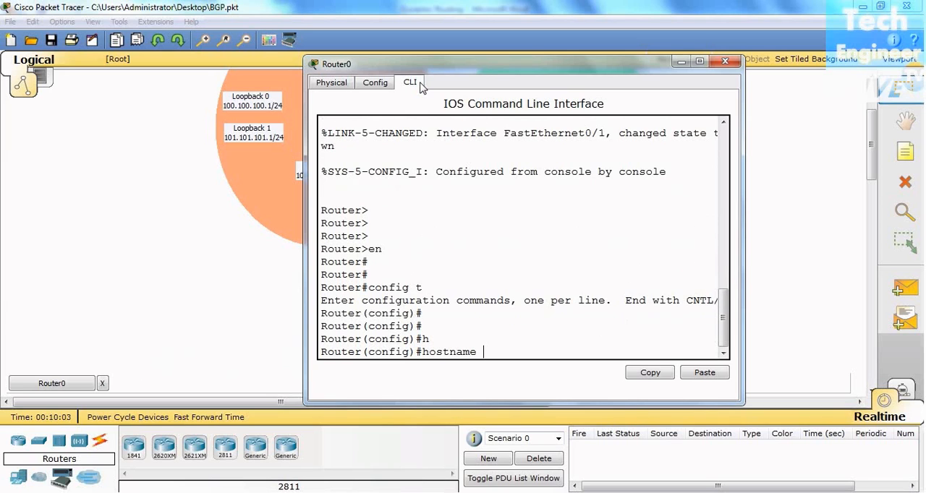
type("R1")
key("Return")
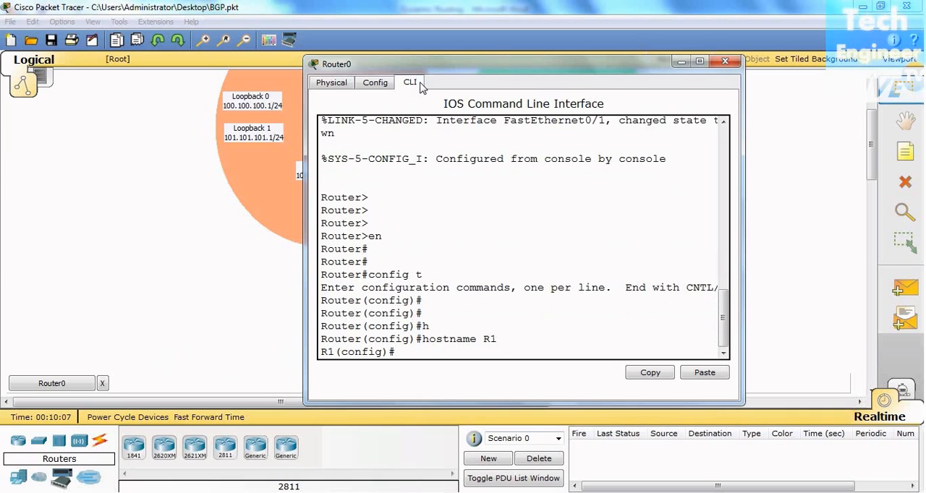
- Enter interface configuration mode for s0/0 on R1, checking the topology diagram behind the router window
type("in")
key("Tab")
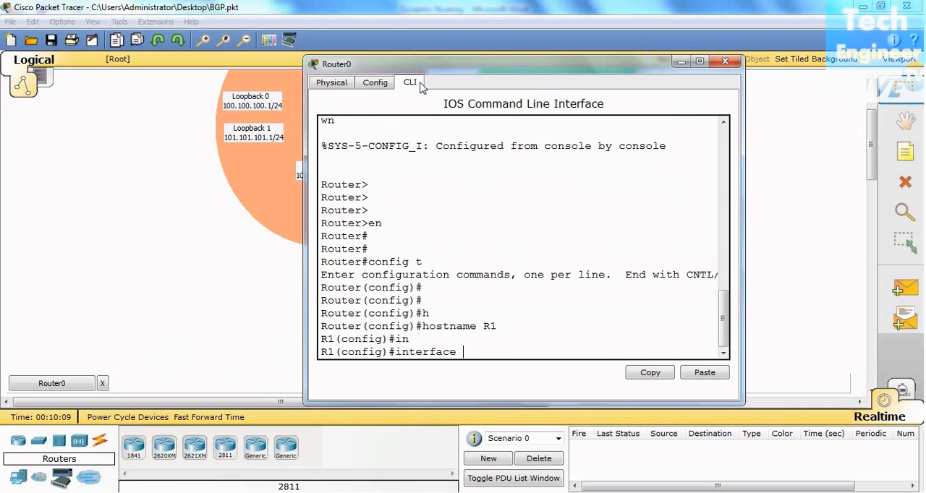
type("s0/0")
key("Return")
left_click(186, 224)
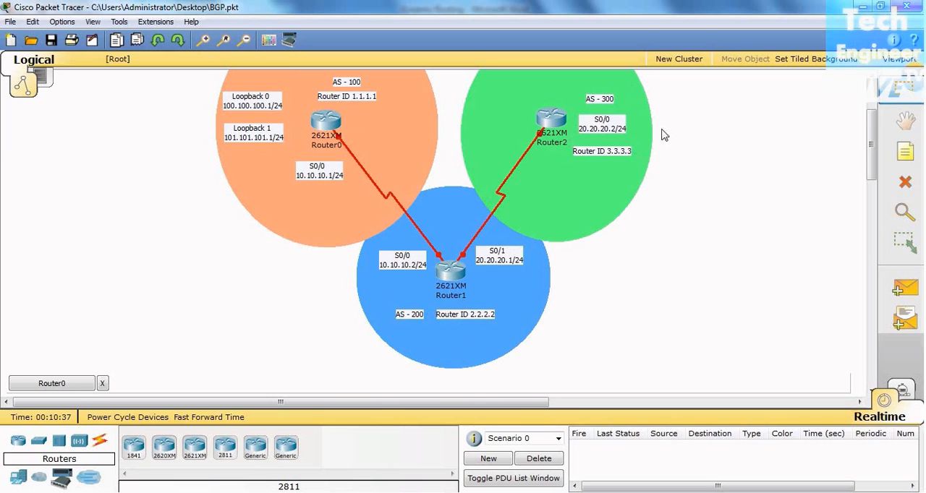
left_click(75, 389)
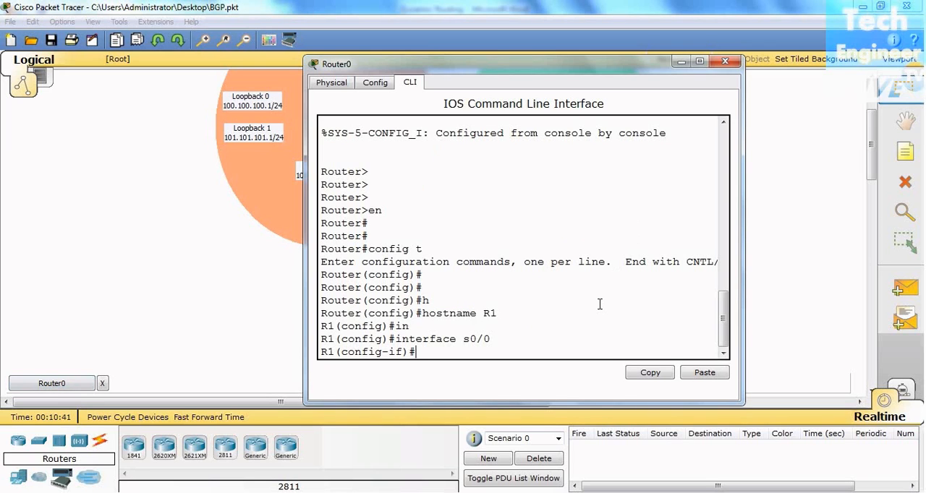
- Start the ip address command for s0/0 and arrange Router0's window beside the topology so both stay readable
type("ip a")
key("Tab")
type("dd")
key("Tab")
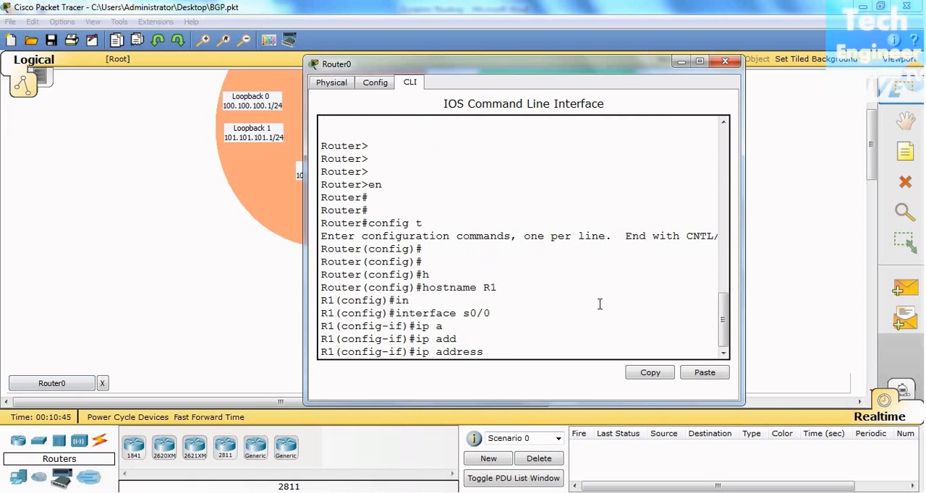
left_click_drag(727, 66, 791, 57)
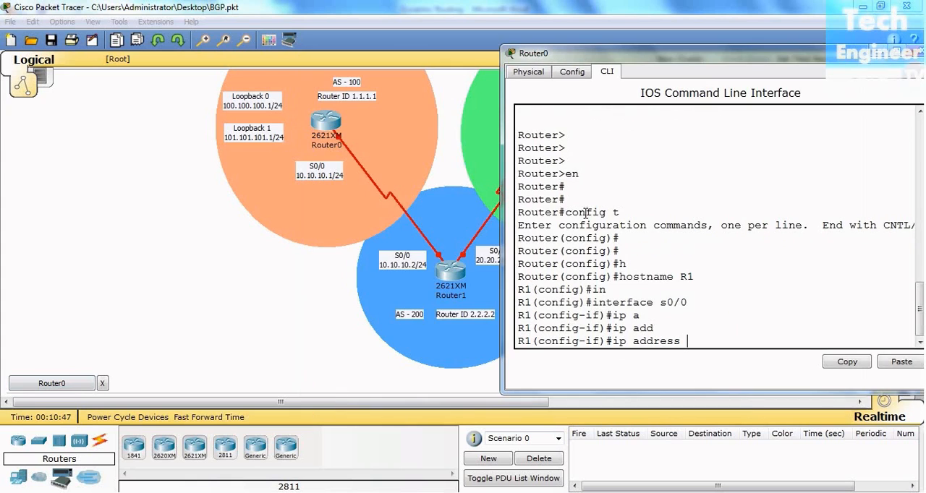
left_click_drag(314, 406, 404, 405)
left_click(41, 390)
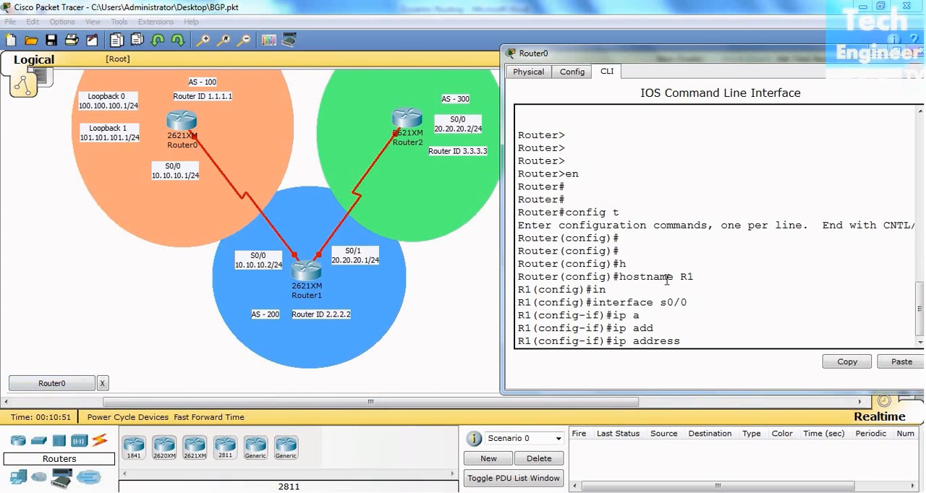
left_click_drag(698, 64, 693, 63)
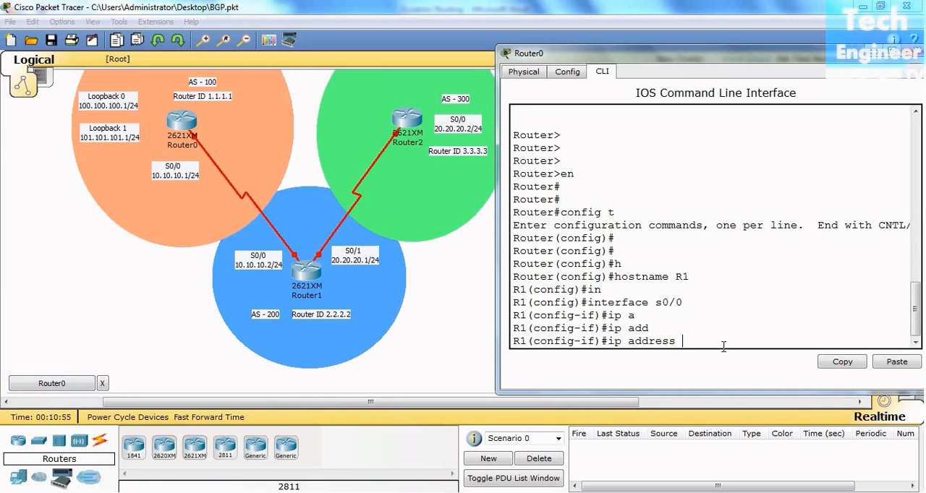
- Complete the s0/0 address assignment with IP 10.10.10.1 and subnet mask 255.255.255.0
key("BackSpace")
type("1010")
key("BackSpace")
key("BackSpace")
type(".10.10.1")
type("255.255.255.20")
key("BackSpace")
key("BackSpace")
type("0")
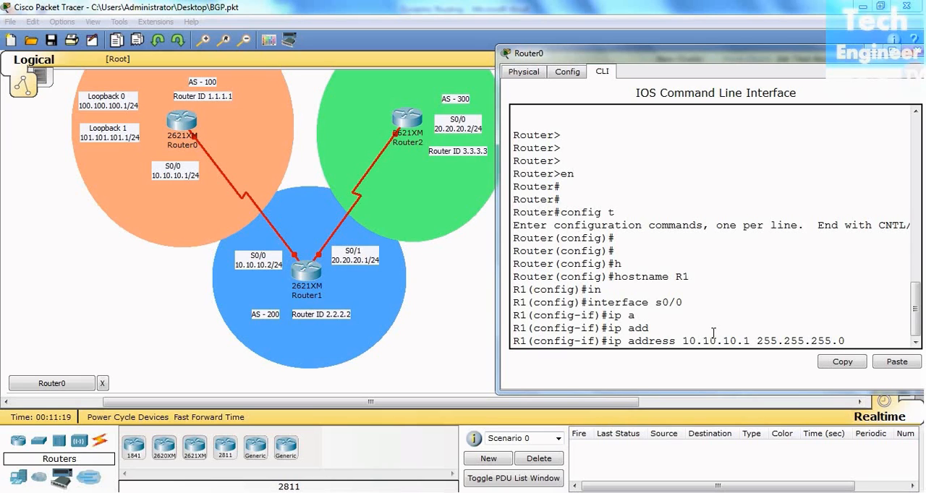
key("Return")
- Start the clock rate command for s0/0 and list the supported rates with the ? help
type("cl")
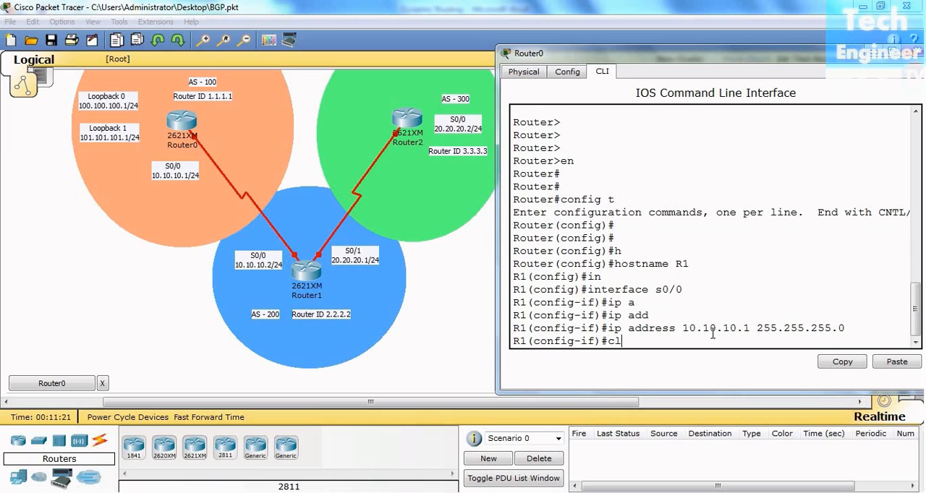
key("Tab")
type("r")
key("Tab")
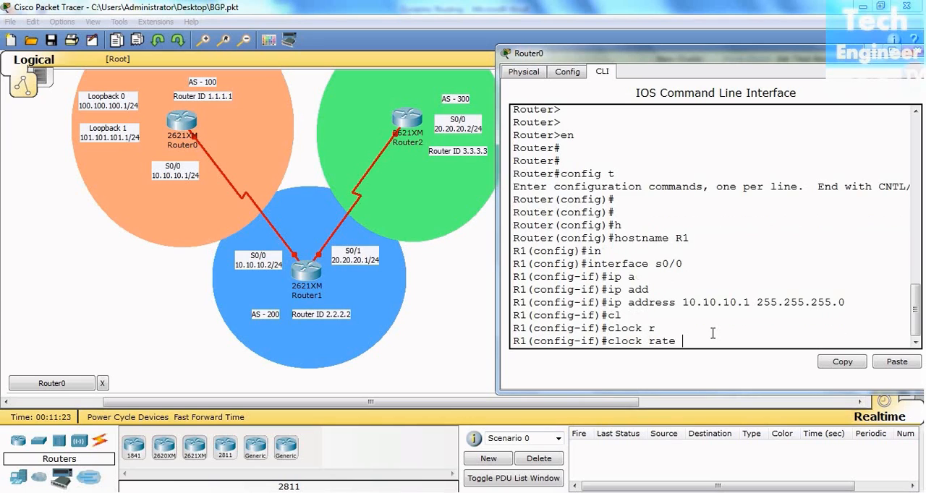
type("64")
key("BackSpace")
key("BackSpace")
type("?")
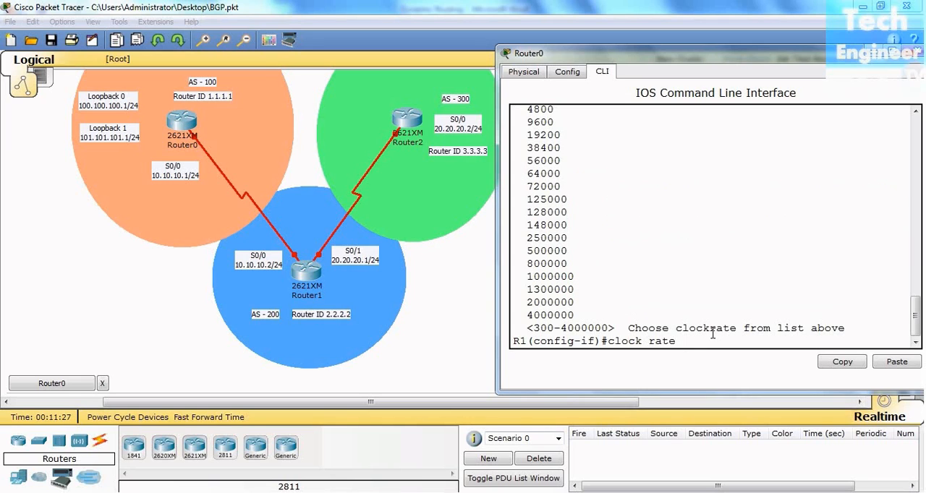
scroll(712, 332, "up", 2)
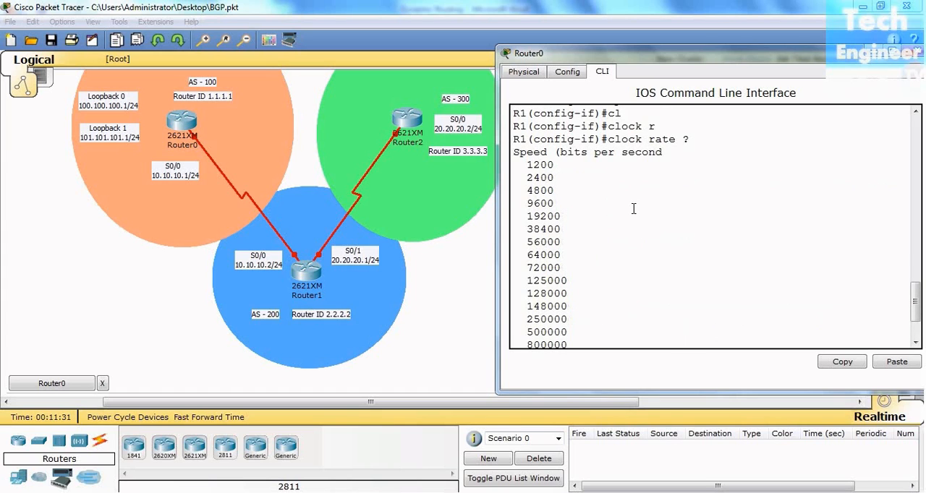
scroll(633, 208, "down", 2)
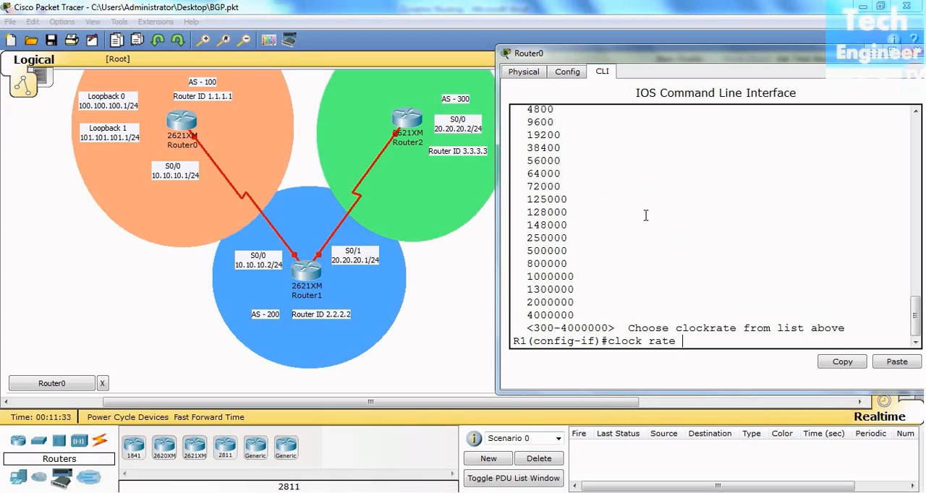
- Set the clock rate of s0/0 to 64000, correcting the initial entry of 6400
key("Up")
key("Down")
type("6400")
key("Return")
key("Up")
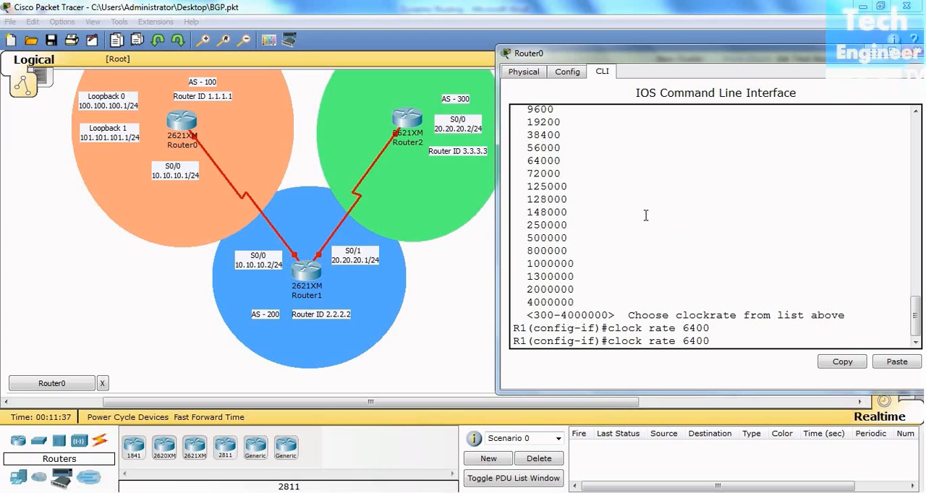
type("0")
key("Return")
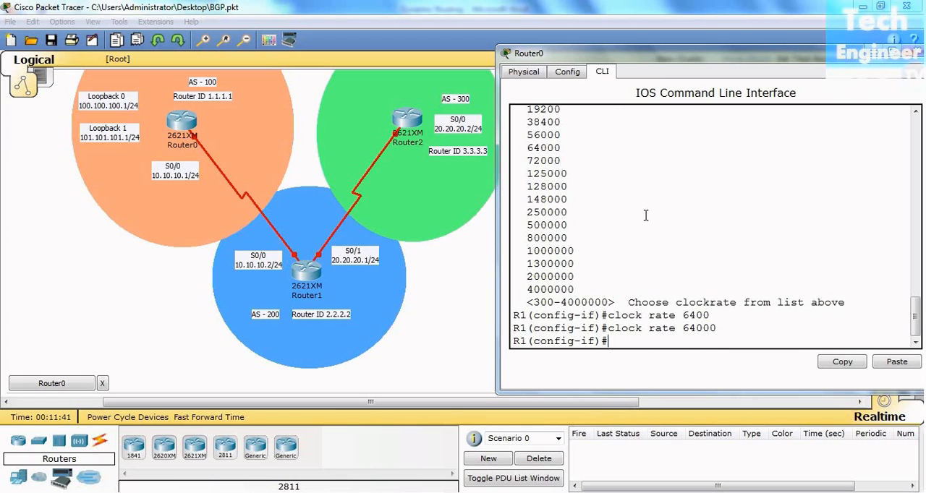
- Leave the s0/0 configuration and create the loopback 0 interface on R1
type("exit")
key("Return")
key("Return")
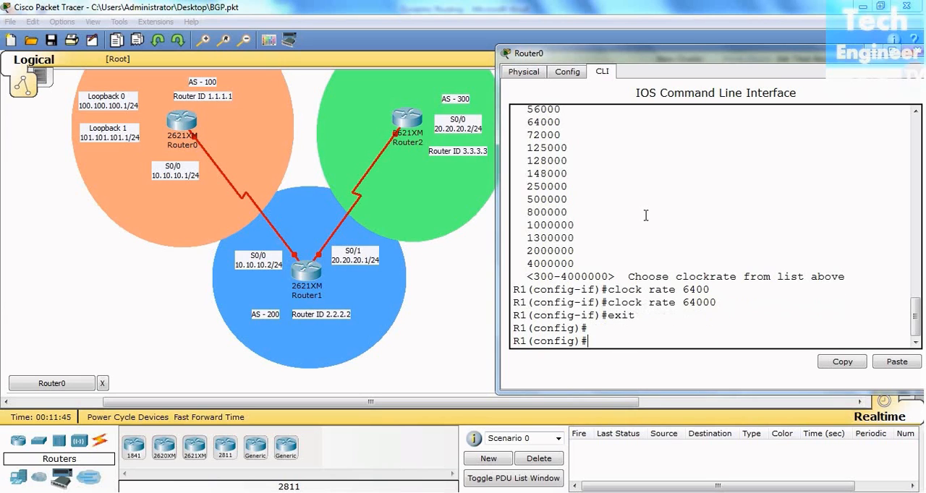
type("in")
key("Tab")
type("l")
key("Tab")
type("1")
key("BackSpace")
type("0")
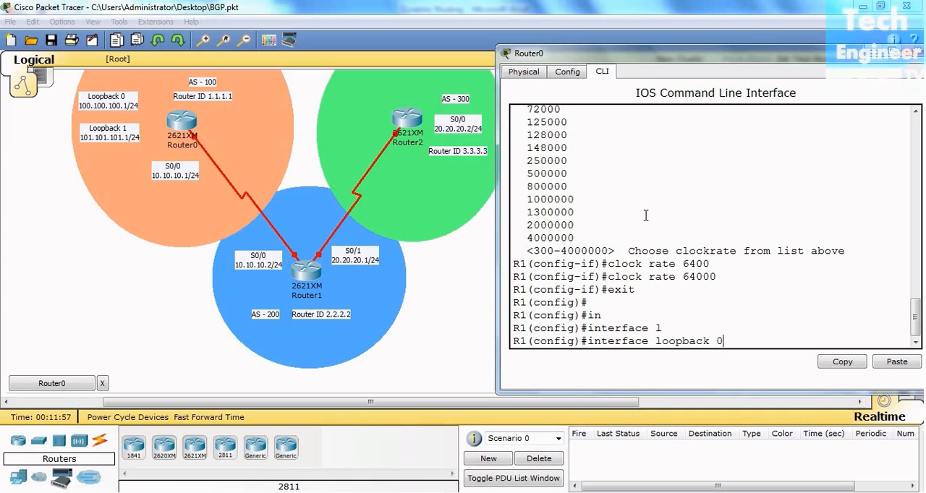
key("Return")
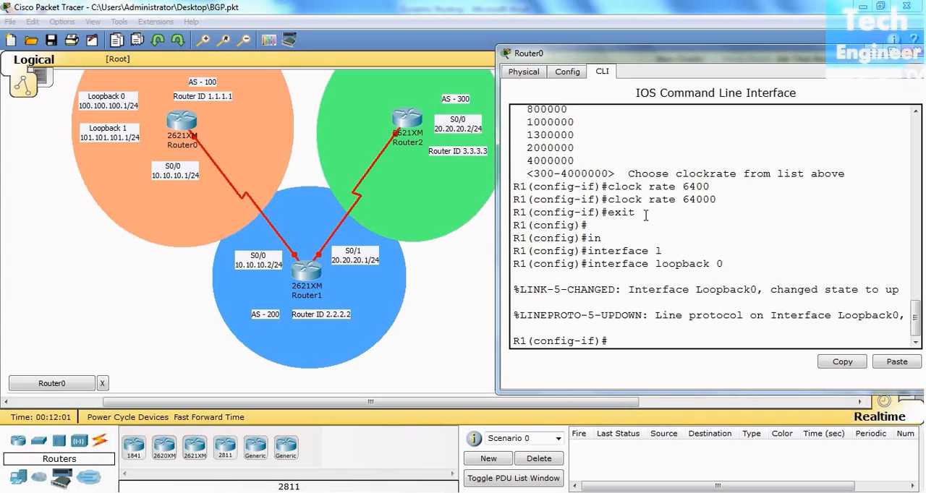
- Assign IP address 100.100.100.1 with subnet mask 255.255.255.0 to loopback 0
type("ip a")
key("Tab")
key("Tab")
type("dd")
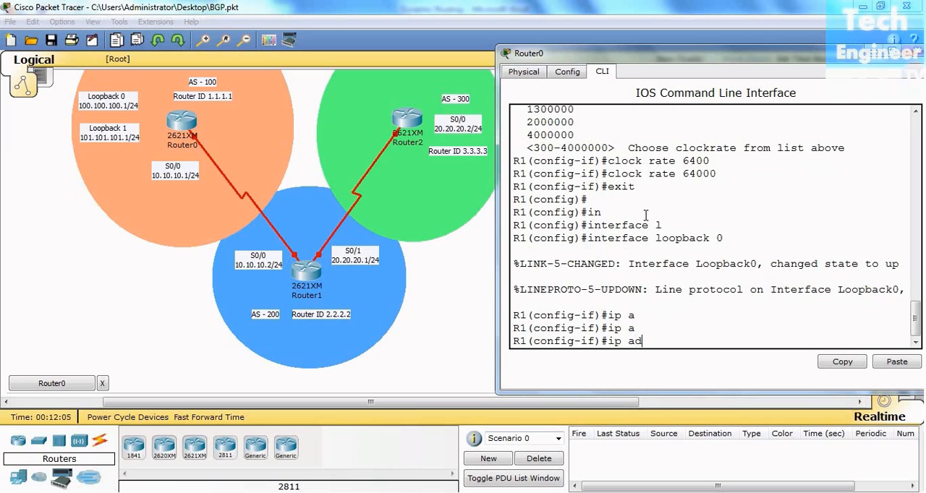
key("Tab")
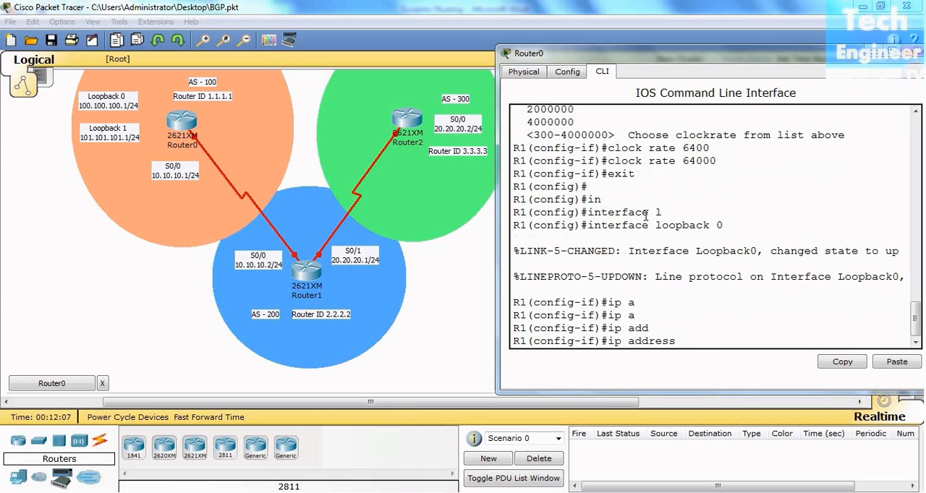
type("100.100.100.1 255.255.2550.")
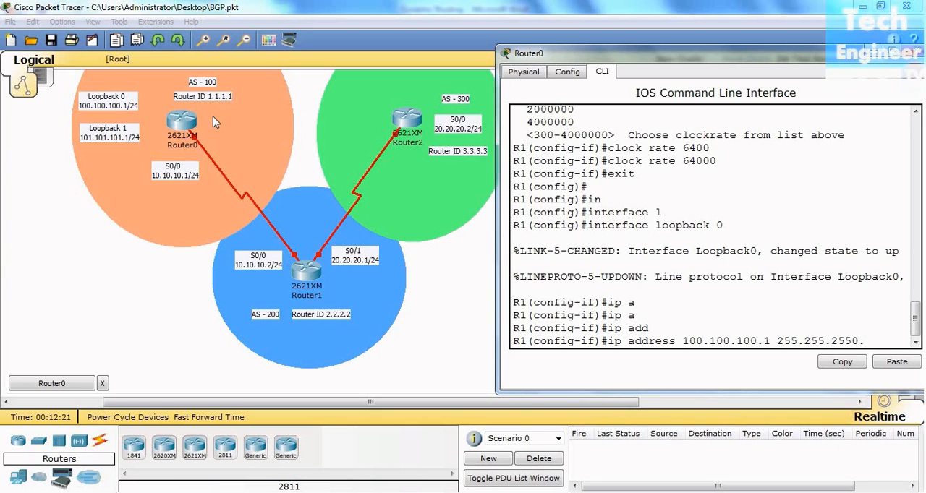
key("BackSpace")
key("BackSpace")
type(".0")
key("Return")
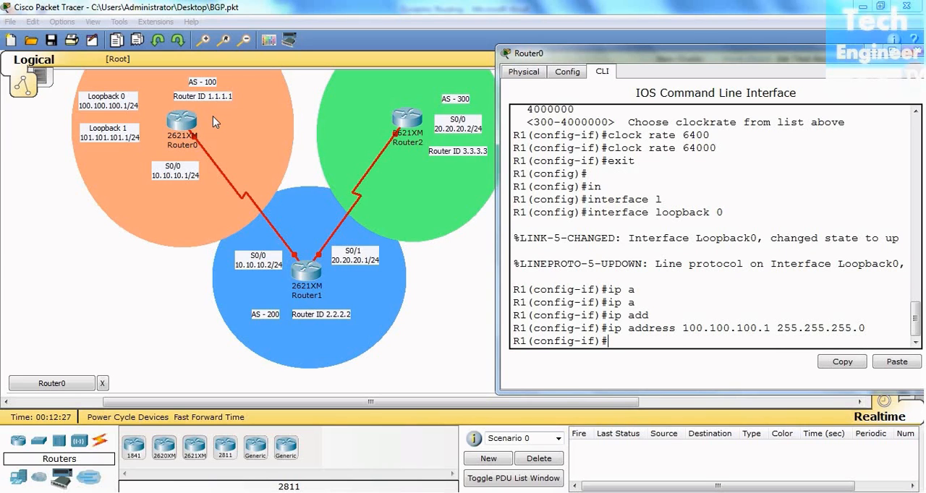
- Exit the loopback 0 configuration and create the loopback 1 interface on R1
type("exit")
key("Return")
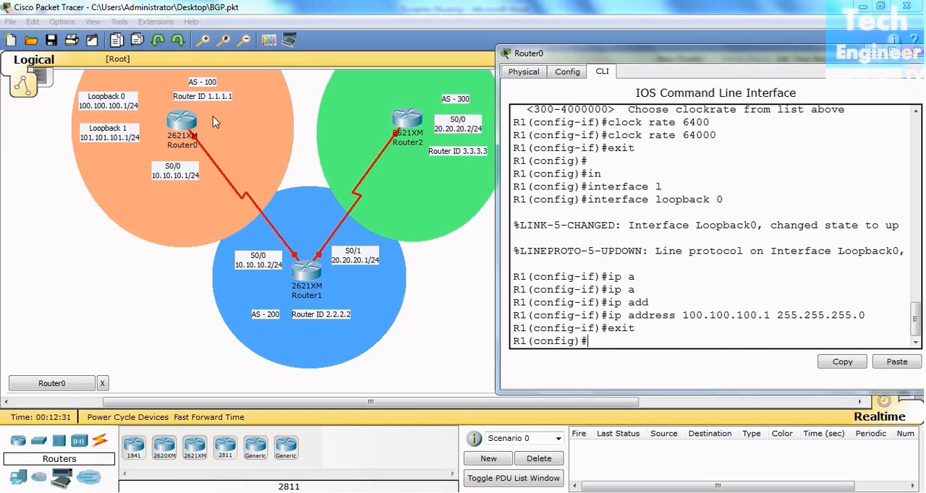
type("in")
key("Tab")
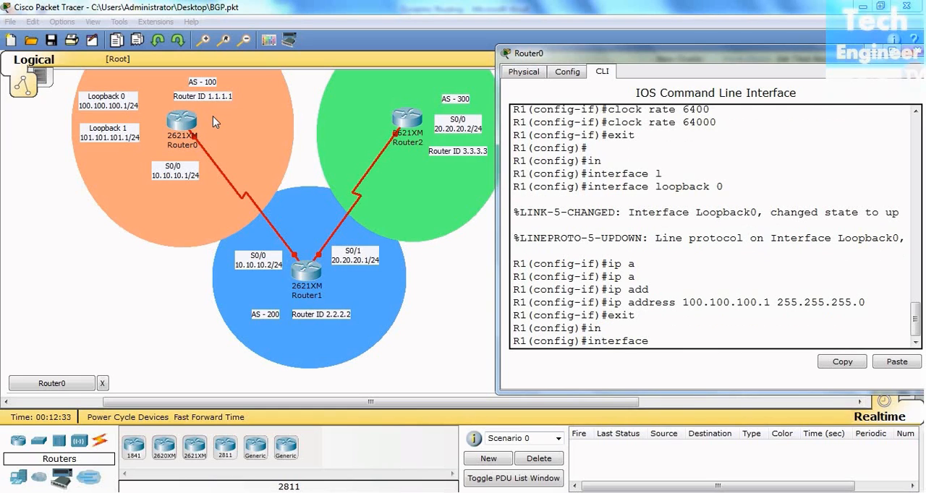
type("l")
key("Tab")
type("1")
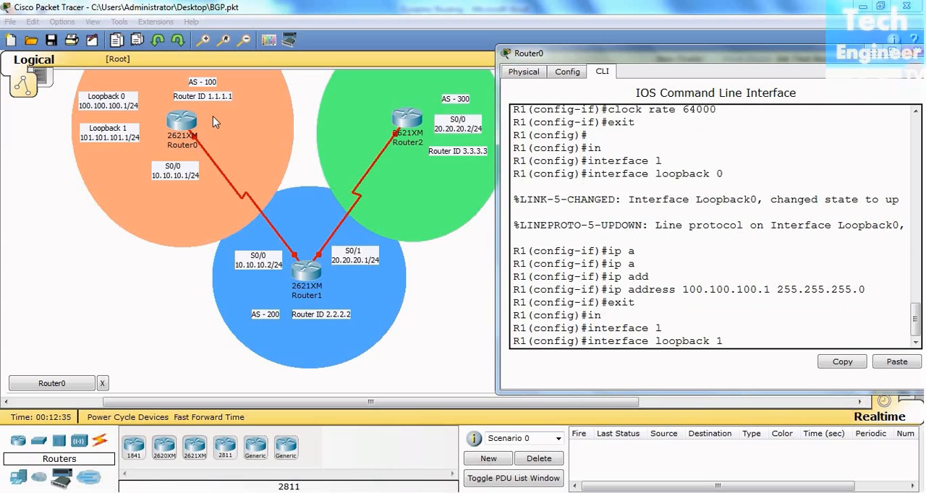
key("Return")
- Assign IP address 101.101.101.1 with subnet mask 255.255.255.0 to loopback 1 on R1
type("ip a")
key("Tab")
key("Tab")
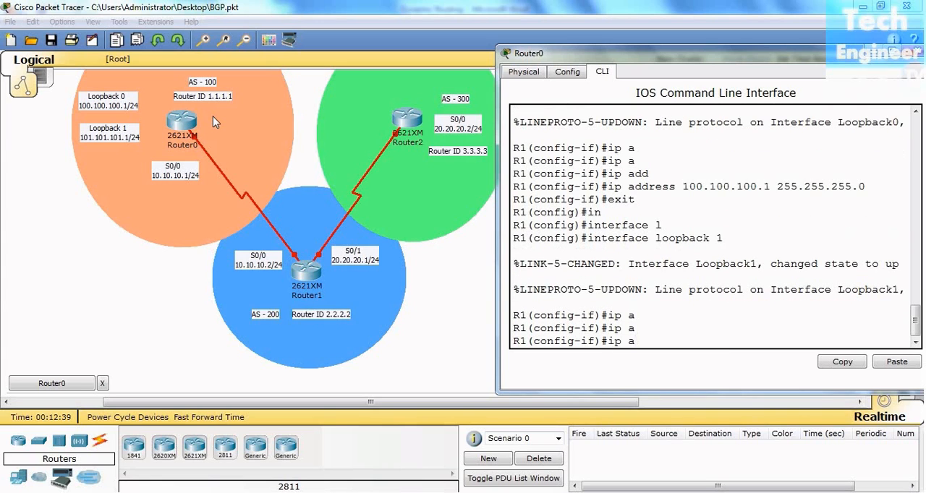
type("dd")
key("Tab")
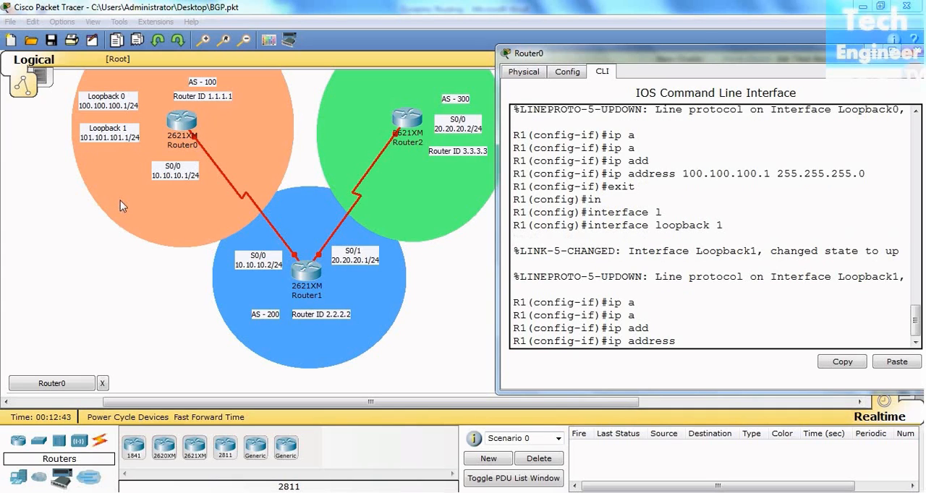
type("101")
type(".10")
type("1.101.")
type("101")
key("BackSpace")
key("BackSpace")
key("BackSpace")
type("255.255.255")
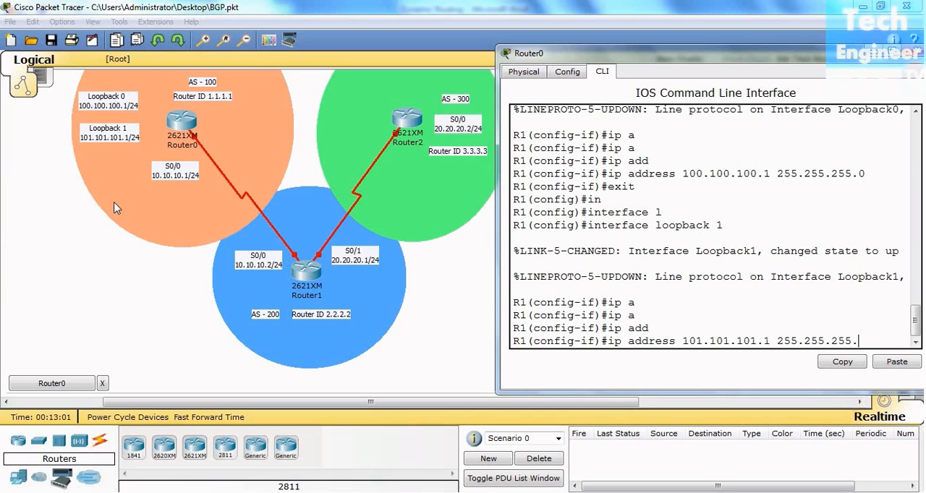
type(".0")
key("Return")
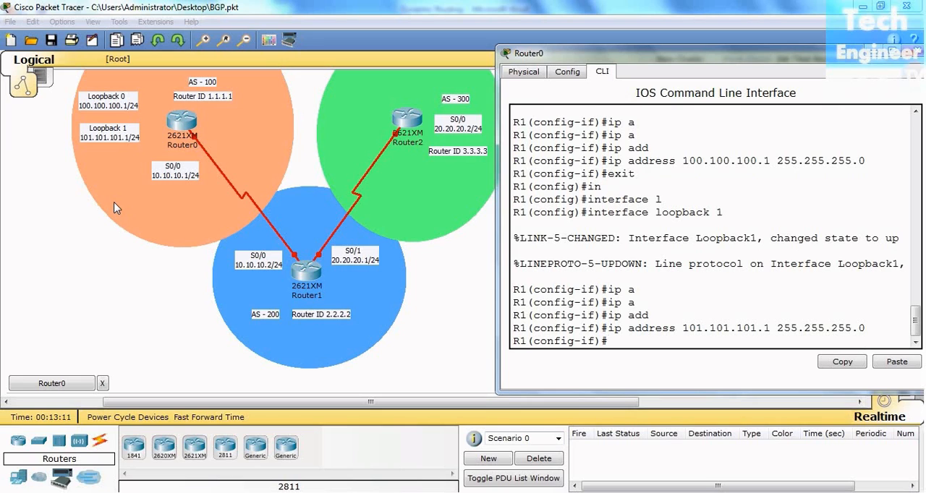
- Exit the loopback 1 configuration and start the BGP process on R1 with autonomous system number 100
type("exit")
key("Return")
key("Return")
key("Return")
key("Return")
type("ro")
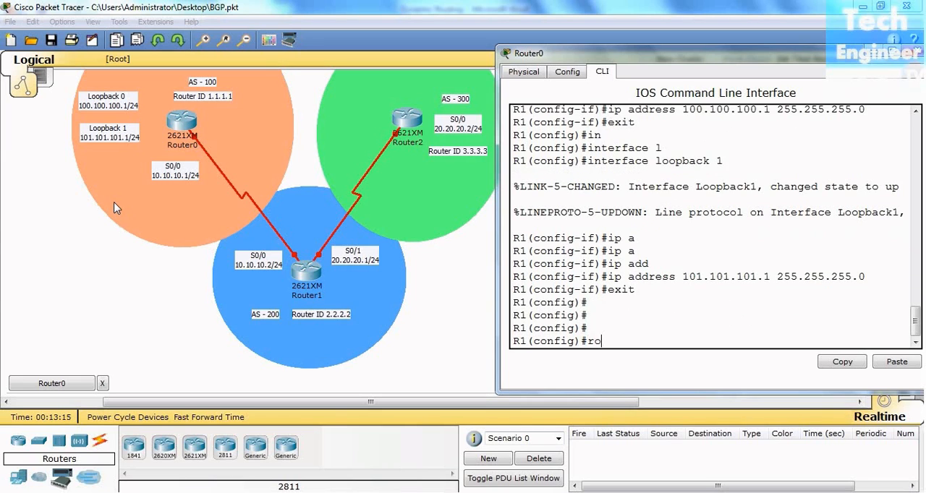
key("Tab")
type("uter b")
key("Tab")
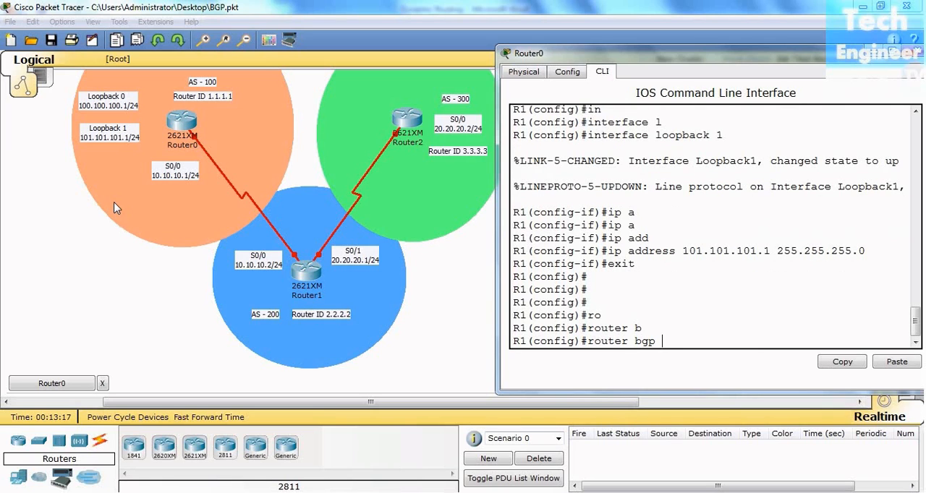
type("?")
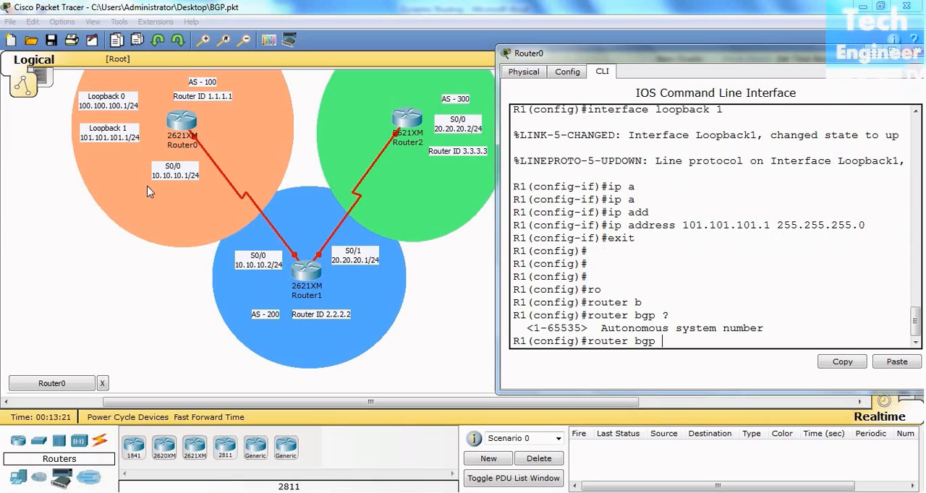
type("100")
key("Return")
- Set the BGP router ID of R1 to 1.1.1.1
type("bg")
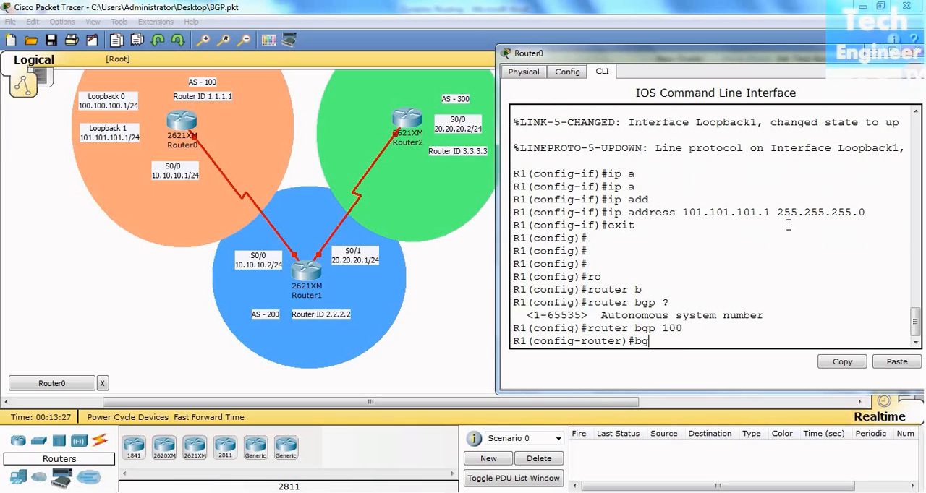
key("Tab")
type("ro")
key("Tab")
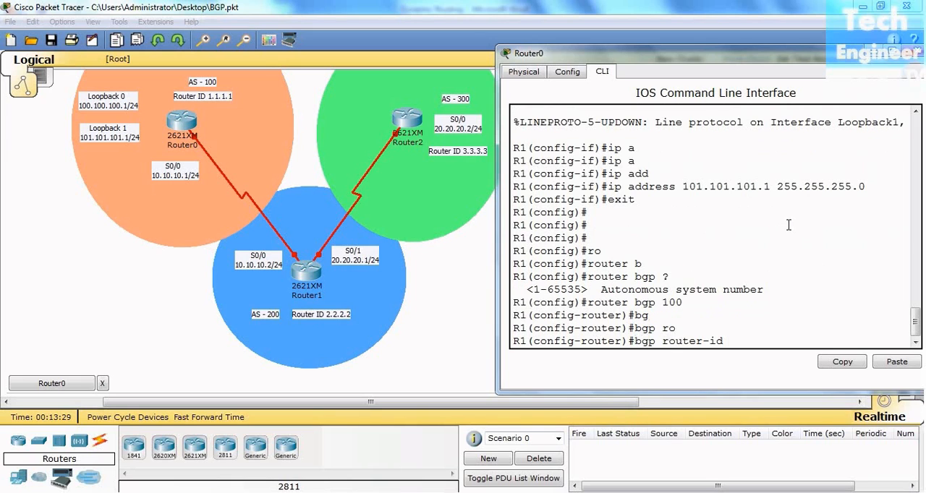
type("1.1.1.1")
key("Return")
- Return R1 to privileged mode and display the brief summary of its IP interfaces
key("Return")
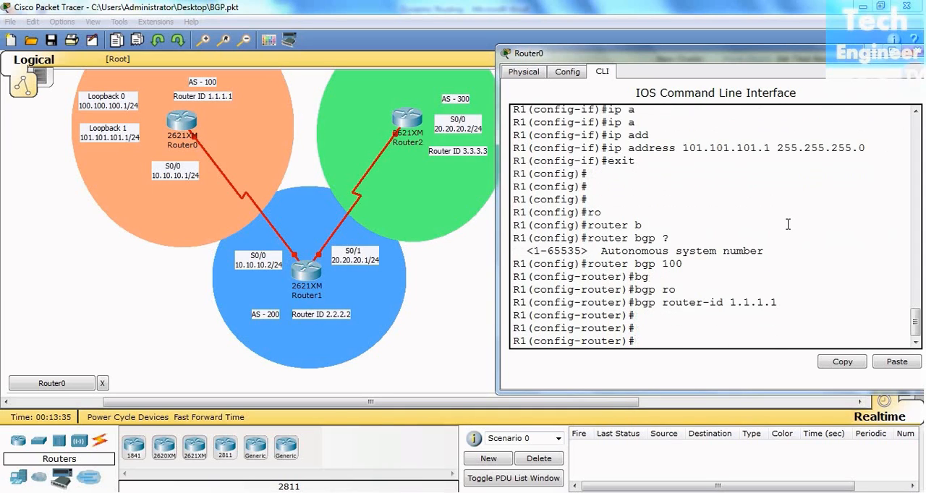
key("ctrl+z")
key("Return")
key("Return")
key("Return")
key("Return")
key("Return")
key("Return")
key("Return")
key("Return")
type("sh")
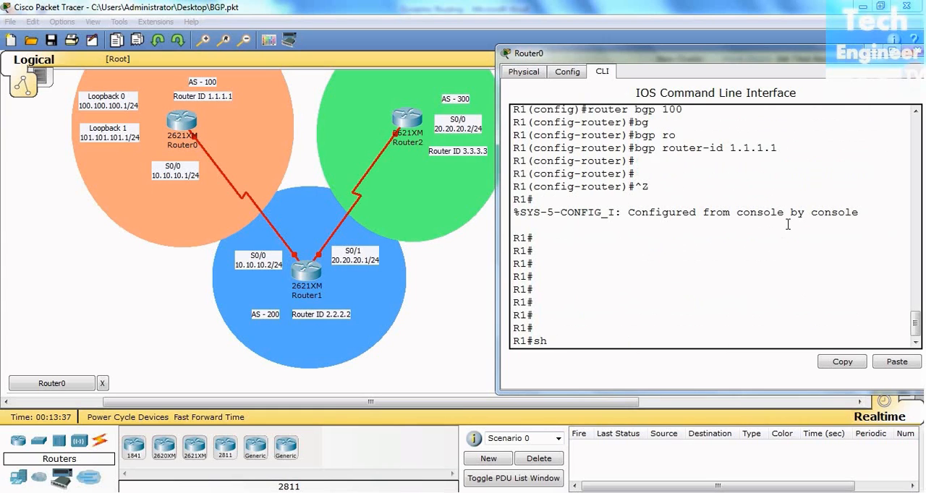
type(" ip in")
key("Tab")
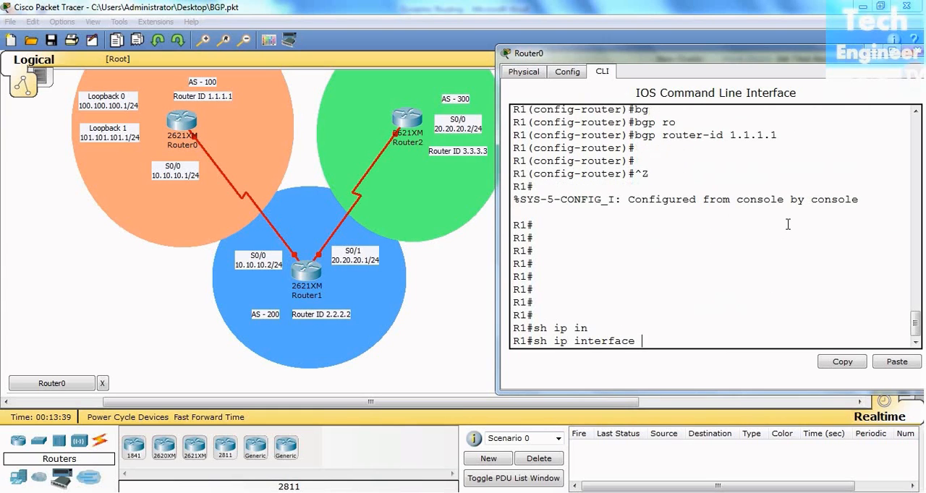
type("b")
key("Tab")
key("Return")
key("Return")
key("Return")
key("Return")
key("Return")
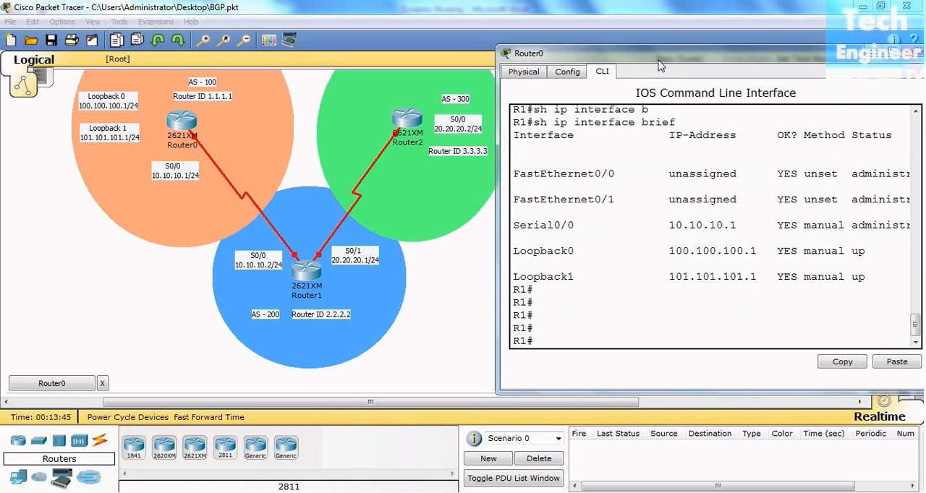
- Widen the Router0 window to examine the status and protocol of each interface, and close the window
left_click_drag(658, 64, 528, 69)
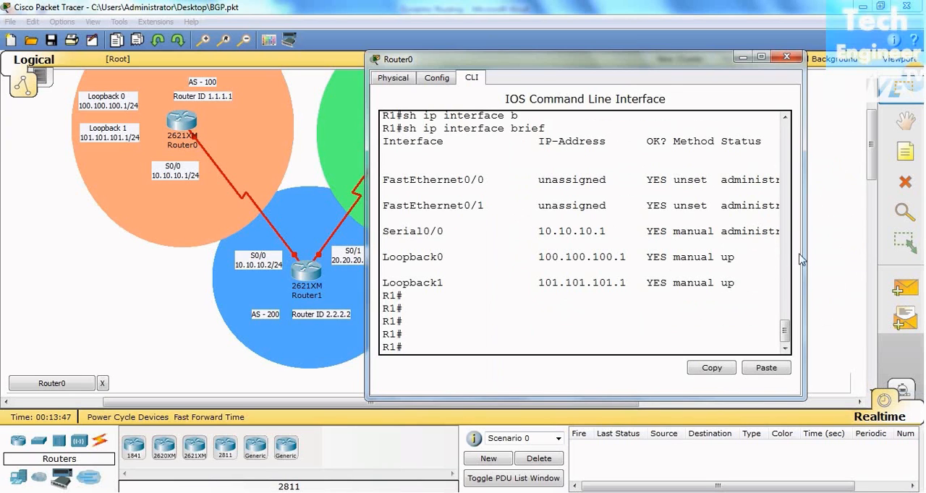
left_click_drag(805, 257, 911, 256)
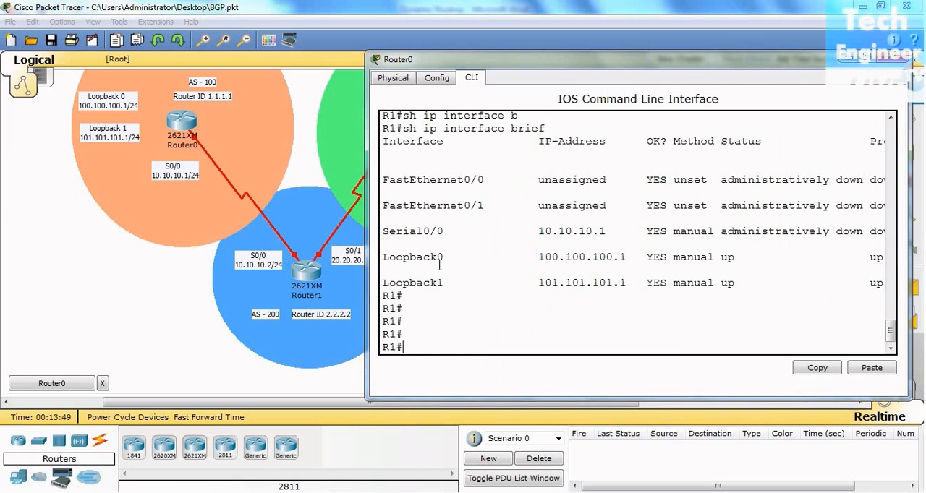
left_click_drag(366, 260, 307, 258)
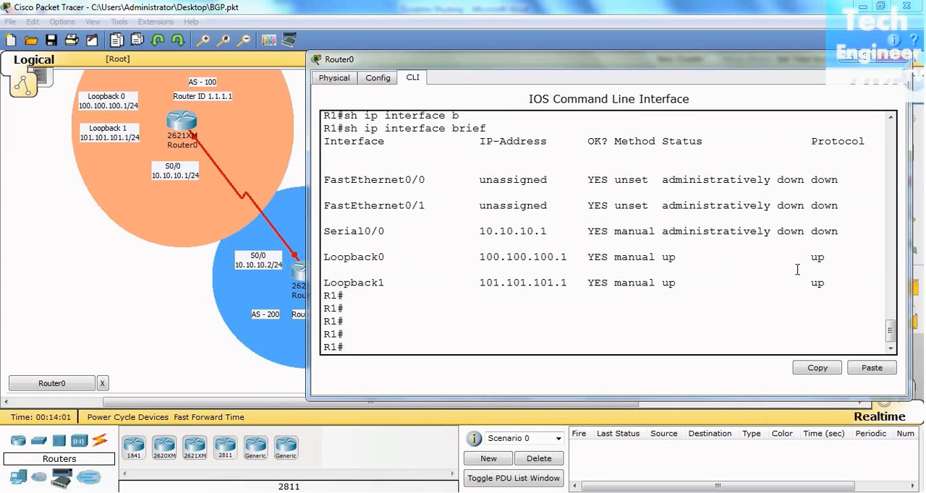
left_click(897, 60)
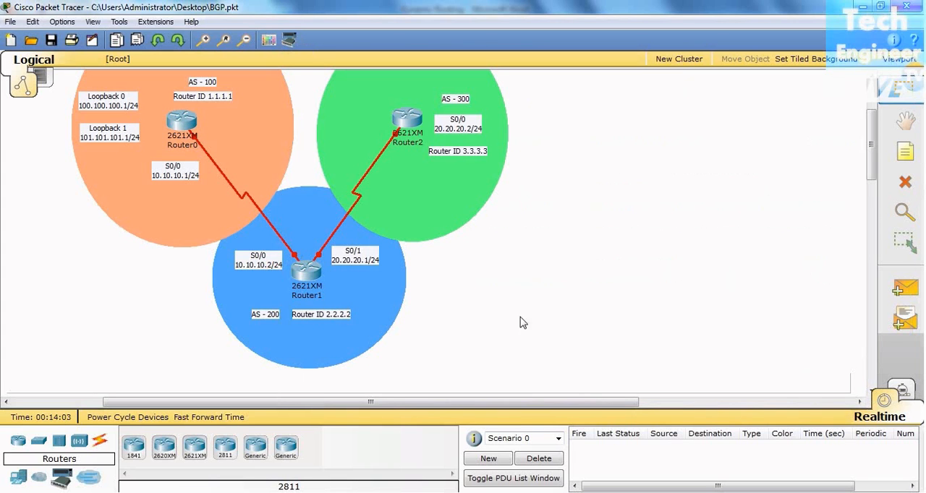
- Open Router1's command-line interface beside the topology and bring up its user prompt
left_click(306, 272)
left_click_drag(350, 28, 821, 65)
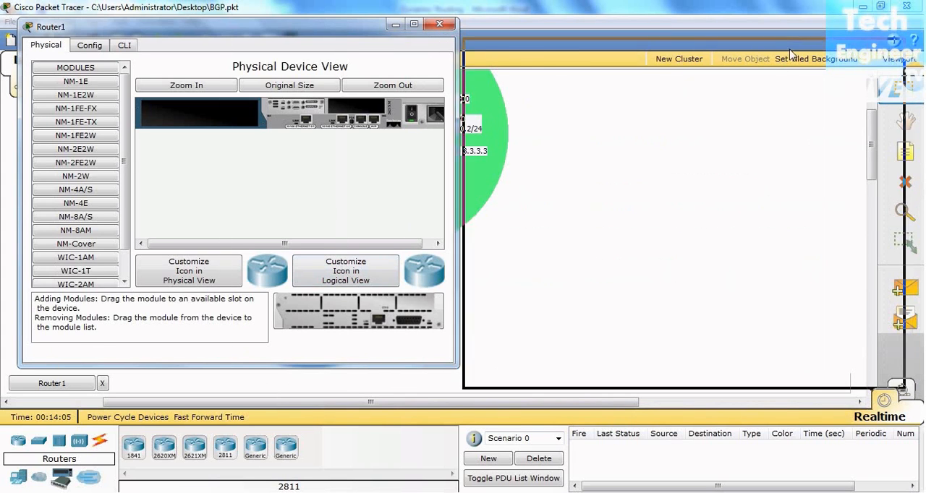
left_click(569, 66)
key("Return")
key("Return")
key("Return")
key("Return")
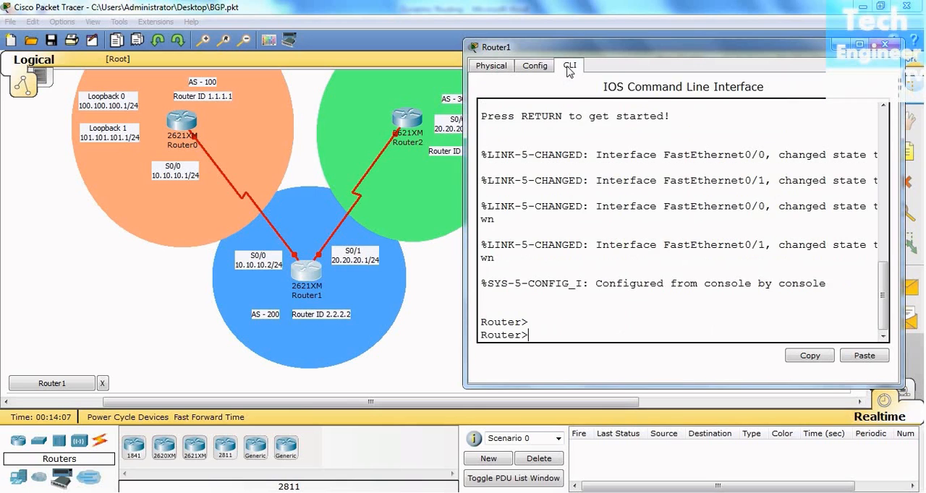
- Enter privileged mode and global configuration mode on Router1
type("er>en")
key("Return")
key("Return")
type("config t")
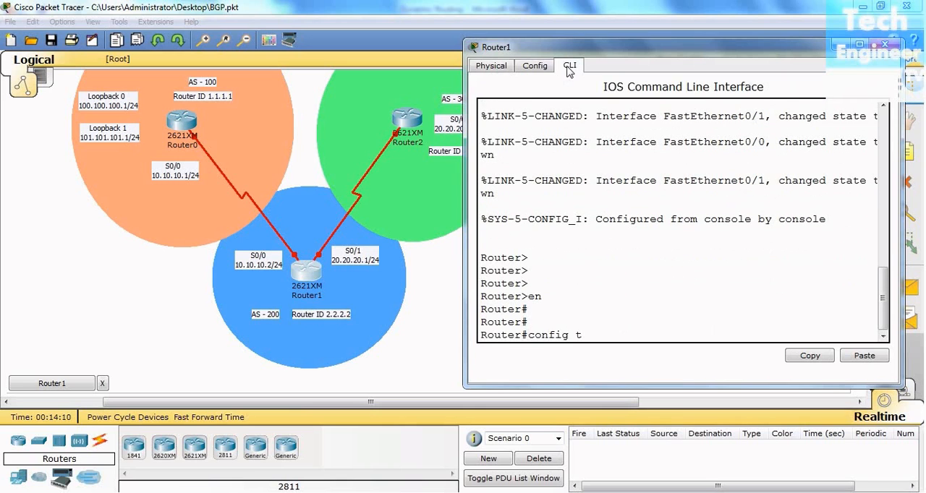
key("Return")
key("Return")
- Set the hostname of Router1 to R2
type("hio")
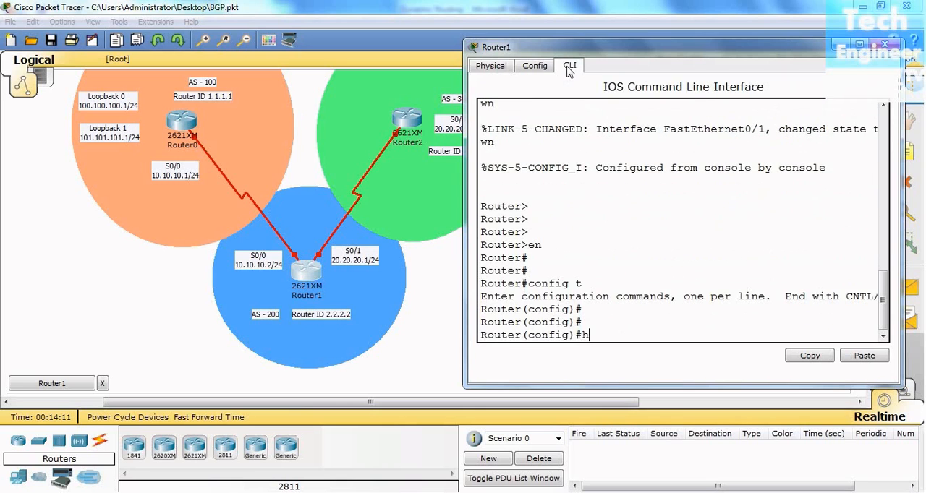
key("Tab")
key("BackSpace")
key("BackSpace")
key("Tab")
type("R2")
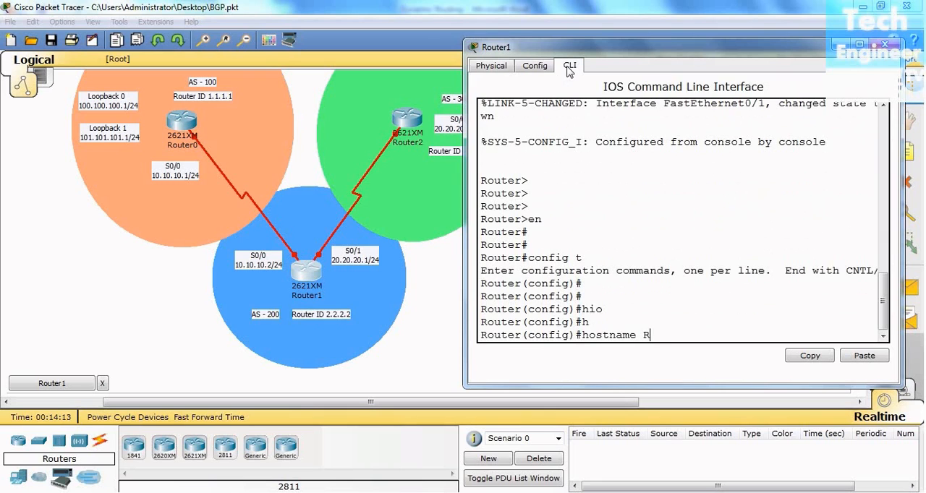
key("Return")
key("Return")
key("Return")
key("Return")
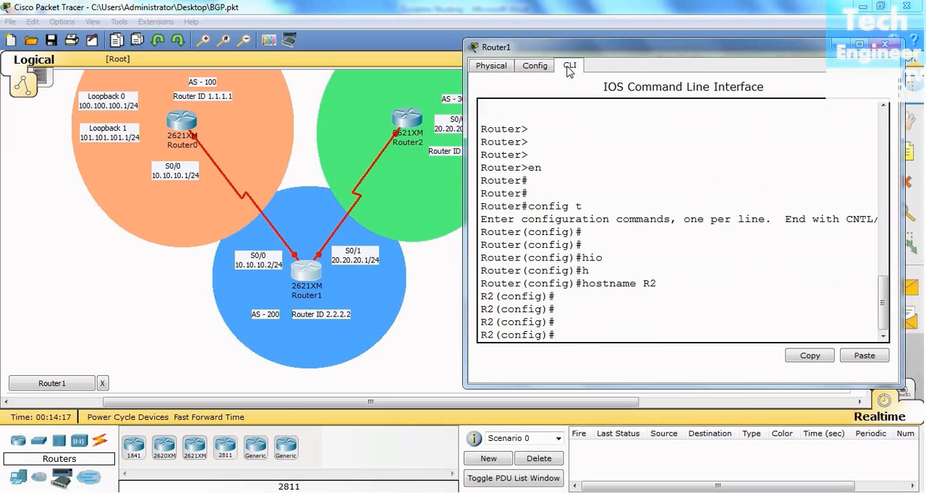
- Enter the configuration of interface serial 0/0 on R2 and check its link in the topology
type("in")
key("Tab")
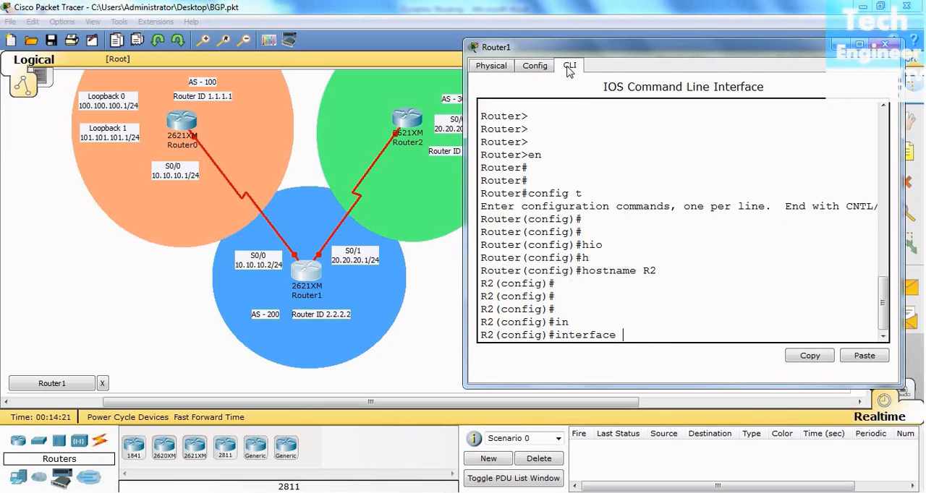
type("s")
key("Tab")
type("0/0")
key("Return")
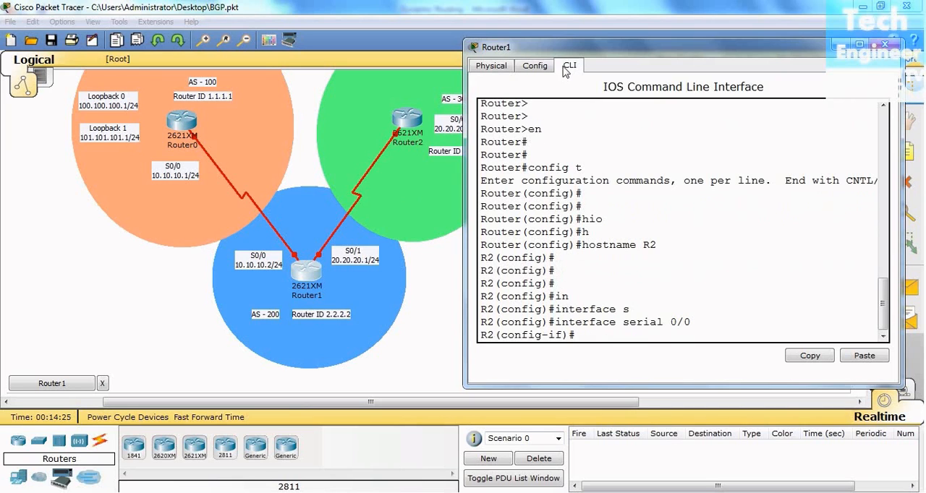
left_click(392, 369)
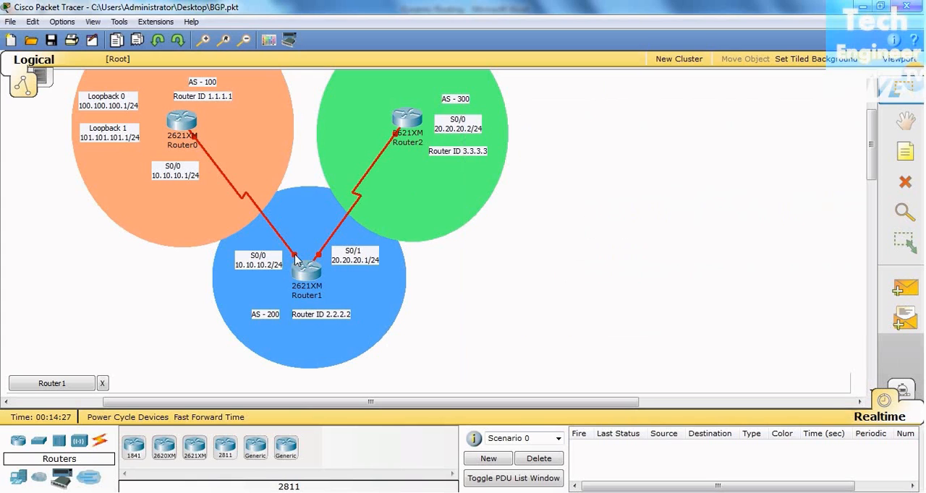
left_click(70, 388)
- Assign IP address 10.10.10.2 with subnet mask 255.255.255.0 to serial 0/0 on R2
type("ip")
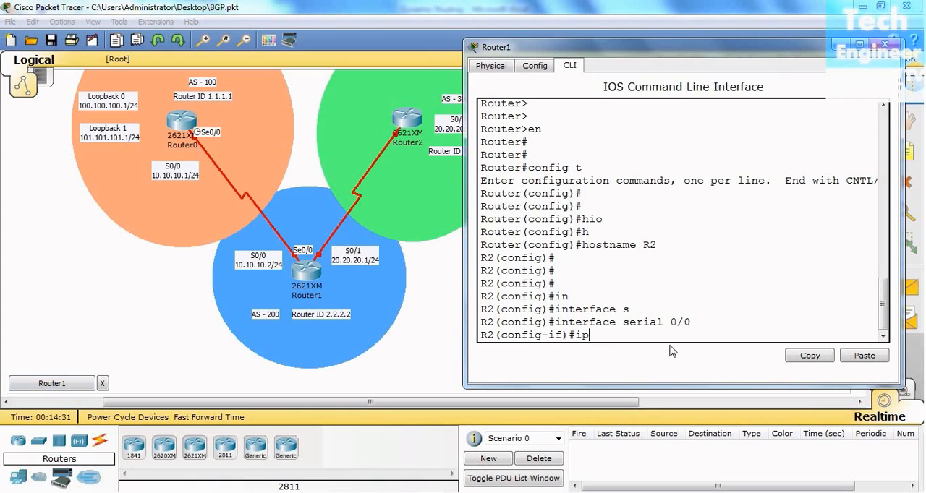
type(" a")
key("Tab")
type("dd")
key("Tab")
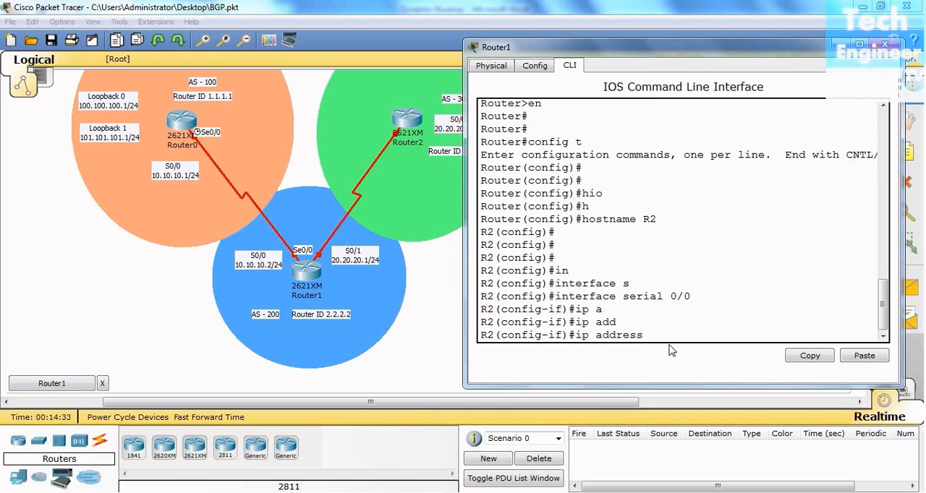
type("10.10.10.1")
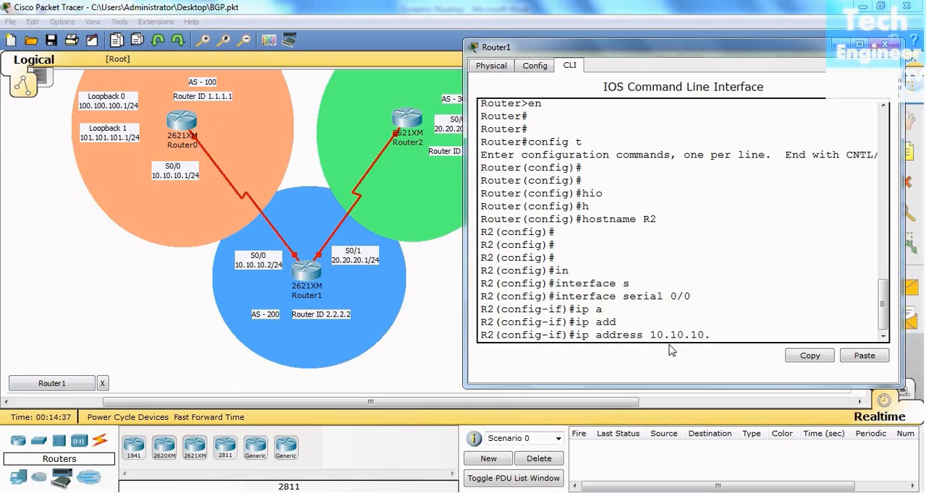
key("BackSpace")
type("2 255.255.255.0")
key("Return")
- Enable serial 0/0 on R2 with the no shutdown command
type("no shutdown")
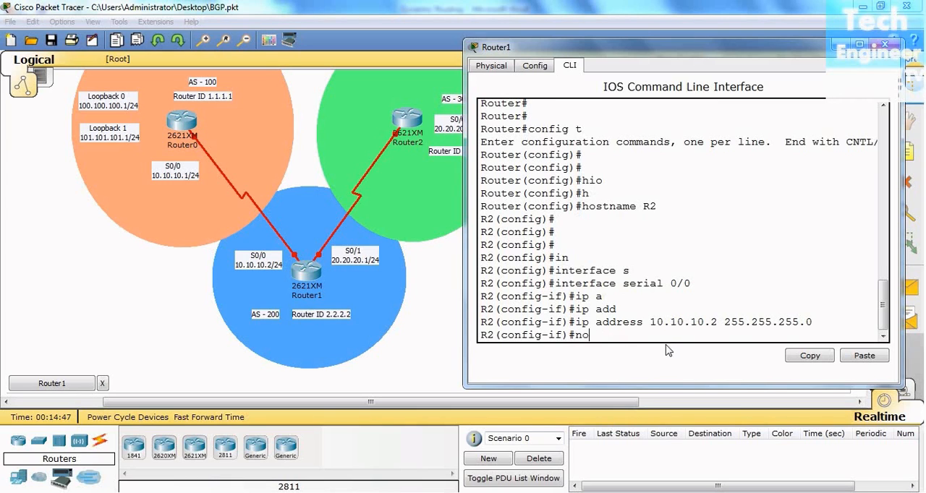
key("Tab")
key("Return")
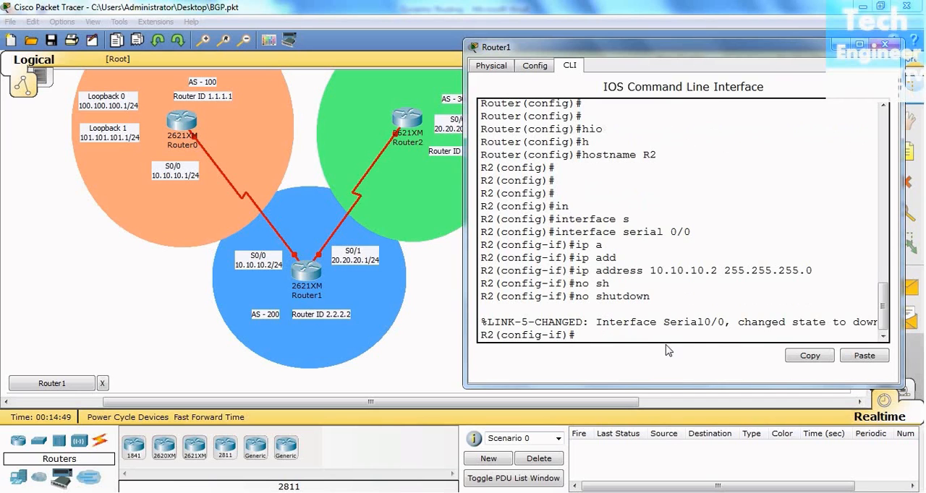
key("Return")
key("Return")
key("Return")
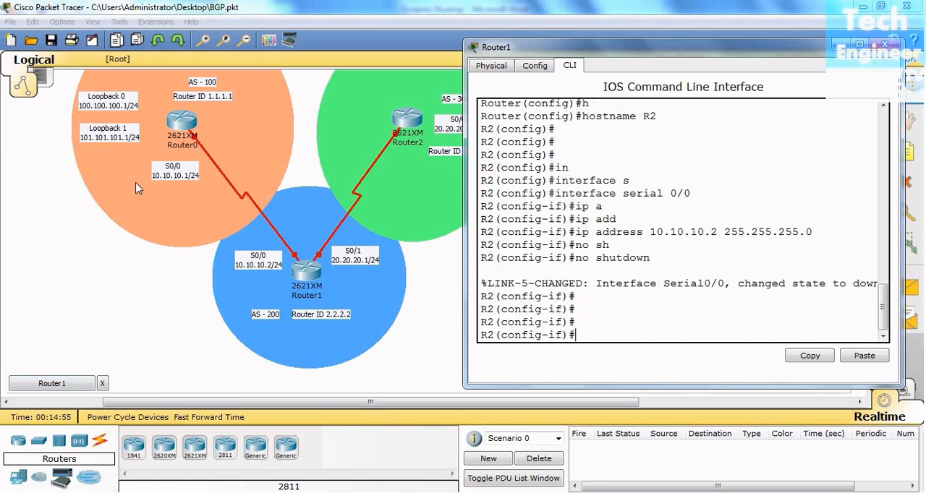
- Reopen Router0's command-line interface and place its window clear of the link between Router0 and Router1
left_click(183, 128)
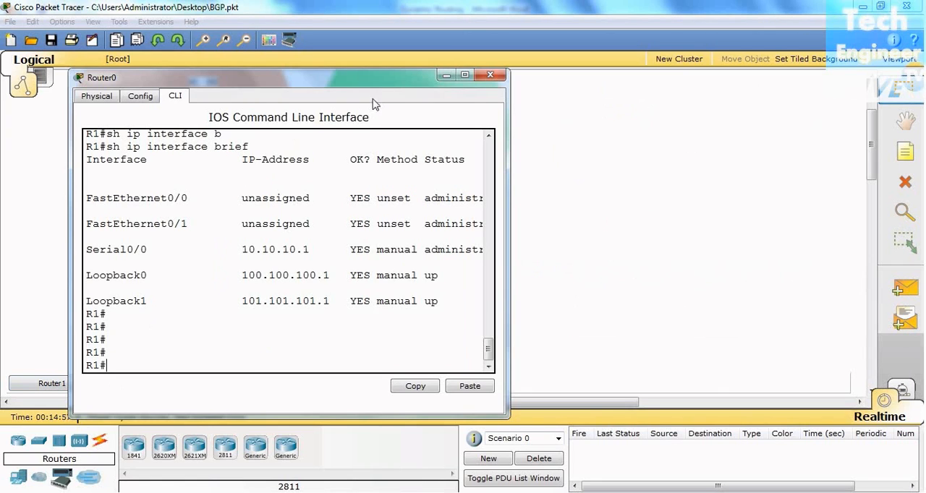
left_click_drag(409, 77, 487, 77)
left_click_drag(687, 78, 687, 77)
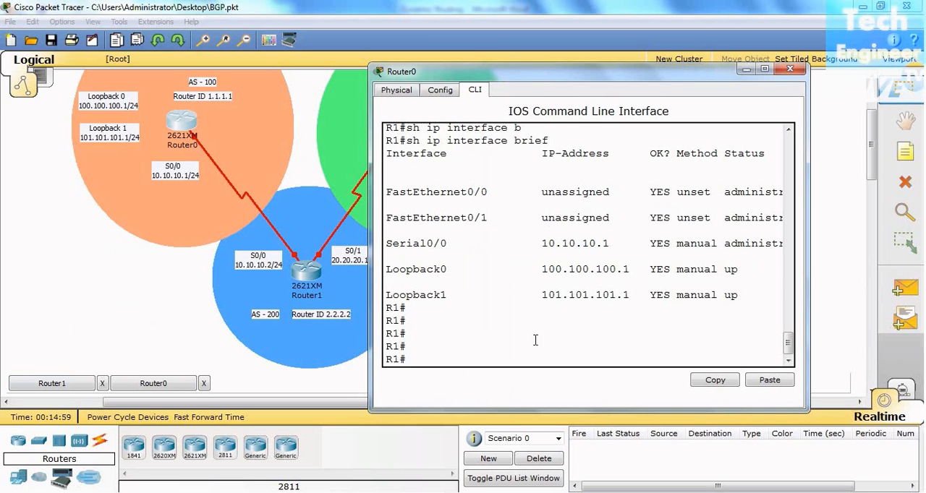
- Enter global configuration on R1 and enable interface serial 0/0 with the no shutdown command
type("config t")
key("Return")
key("Return")
key("Return")
type("in s")
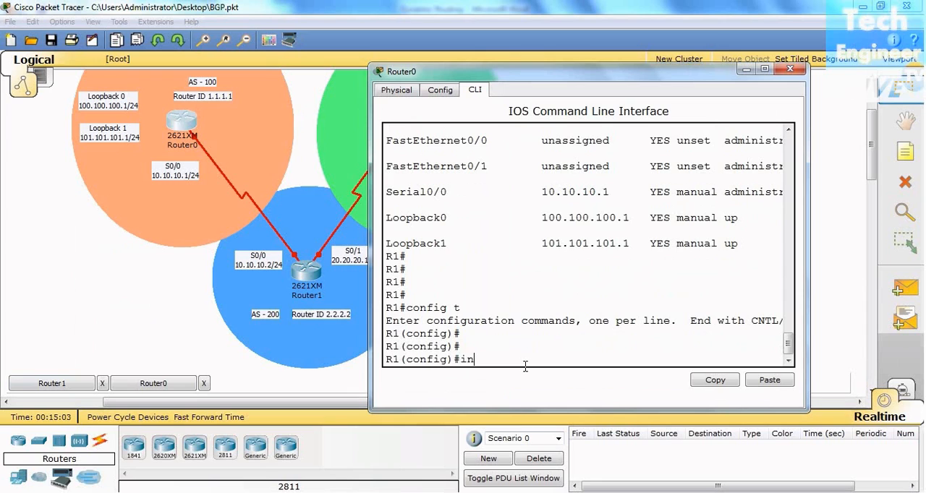
key("Tab")
type("0/0")
key("Return")
type("no sh")
key("Tab")
key("Return")
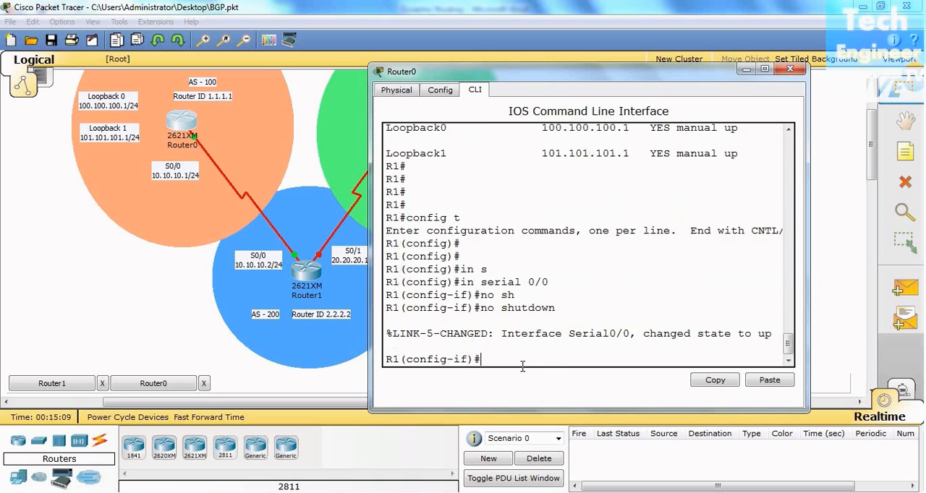
- Leave configuration mode on R1 and return to the privileged prompt
key("Return")
key("Return")
key("Return")
key("ctrl+z")
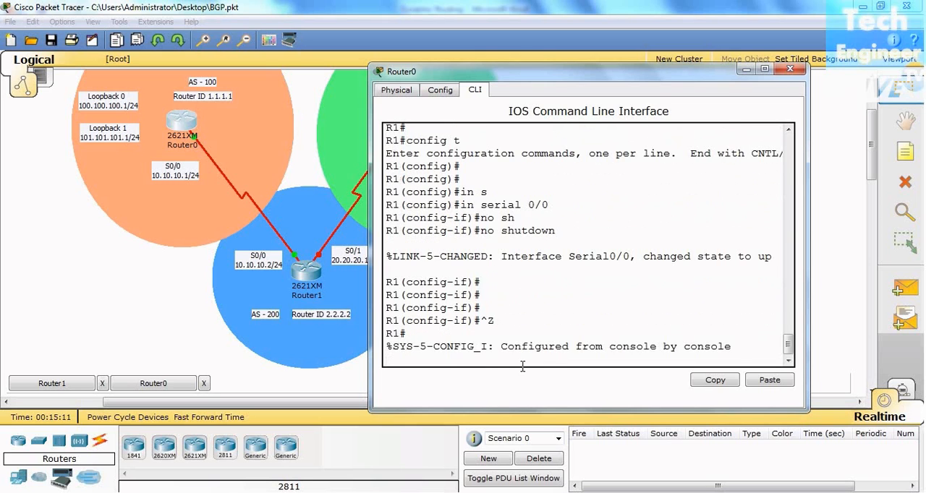
key("Return")
key("Return")
key("Return")
key("Return")
key("Return")
key("Return")
key("Return")
key("Return")
key("Return")
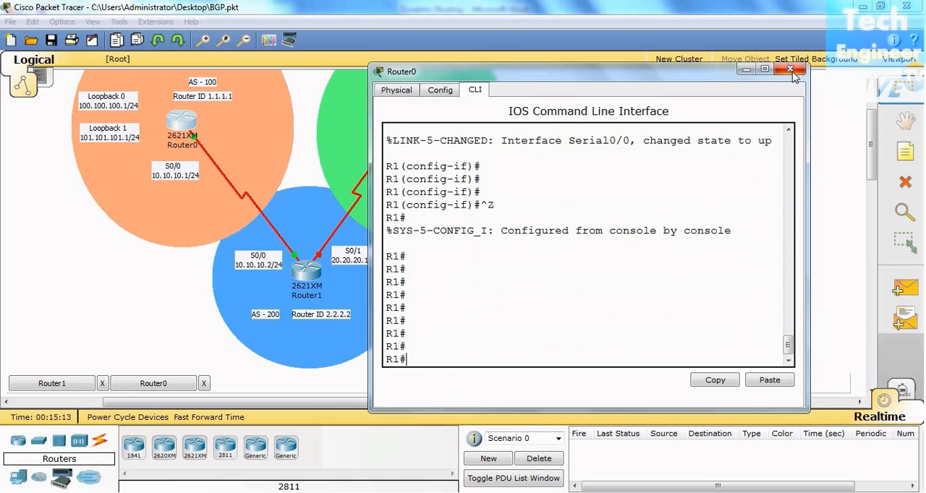
- Close Router0's window and go back to Router1's command-line interface at a fresh prompt
left_click(791, 70)
left_click(69, 384)
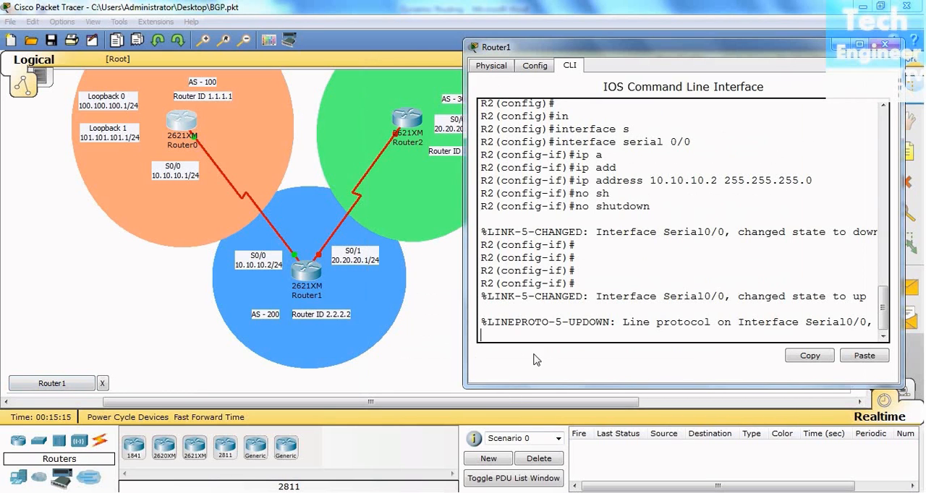
key("Return")
key("Return")
key("Return")
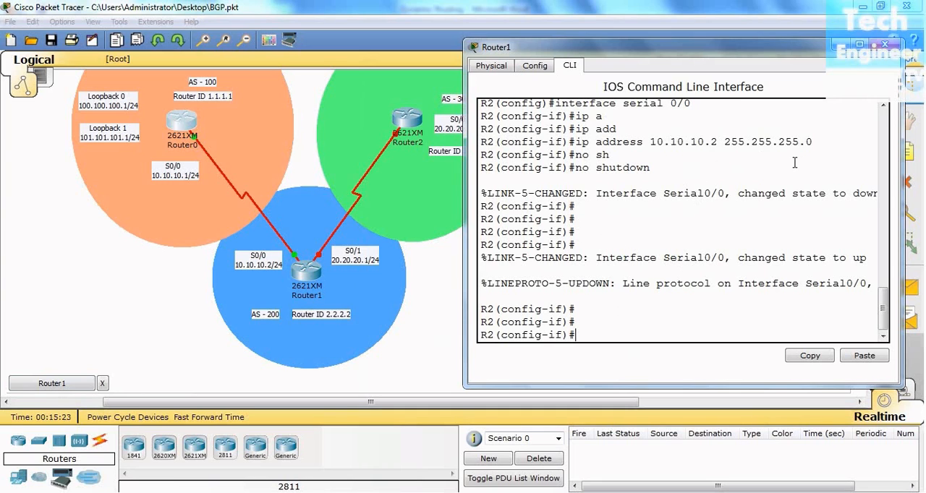
type("in")
key("Tab")
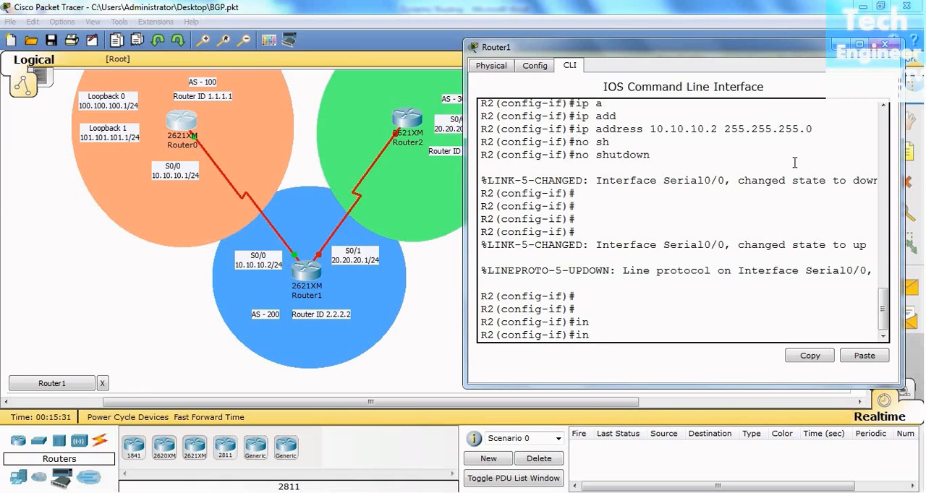
type("s")
key("Tab")
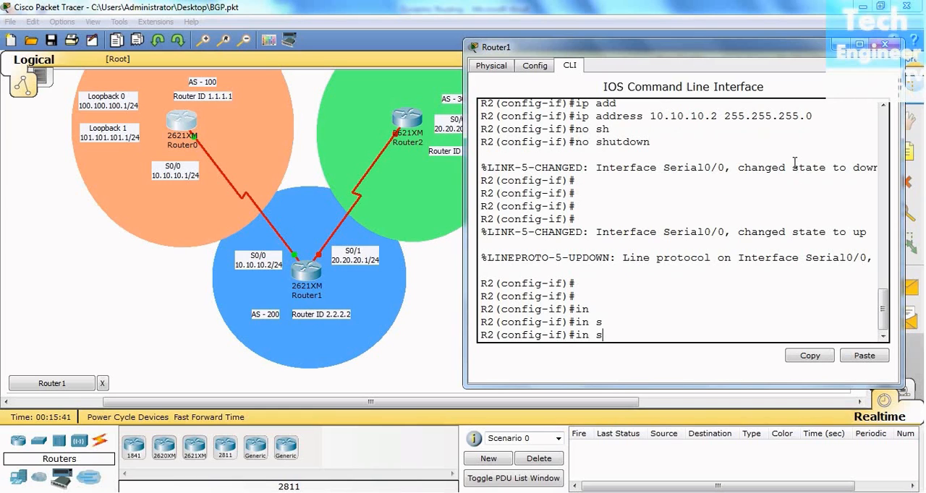
type("s")
key("Tab")
key("BackSpace")
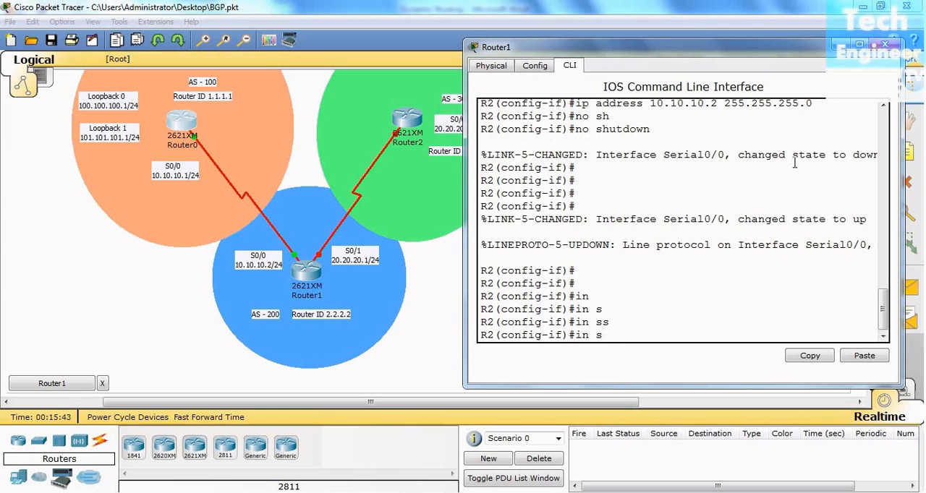
key("BackSpace")
key("BackSpace")
key("BackSpace")
- Exit the current interface mode on R2 and enter the configuration of interface serial 0/1
type("exit")
key("Return")
key("Return")
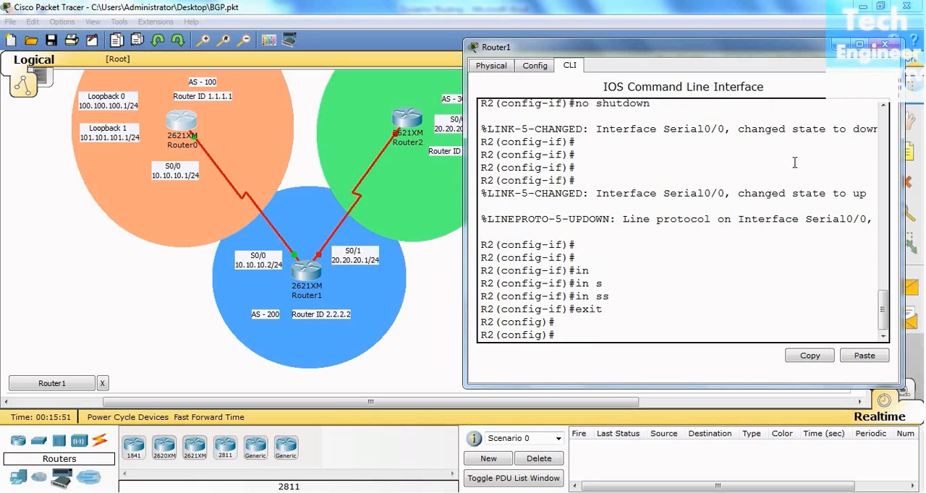
scroll(692, 187, "up", 2)
scroll(692, 189, "down", 2)
scroll(691, 189, "up", 2)
scroll(692, 189, "down", 2)
type("in")
key("Tab")
type("s")
key("Tab")
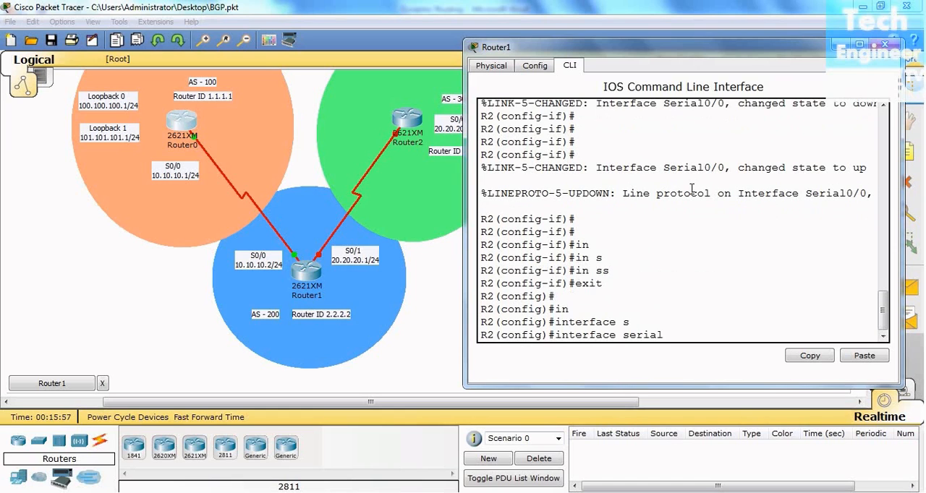
type("0/1")
key("Return")
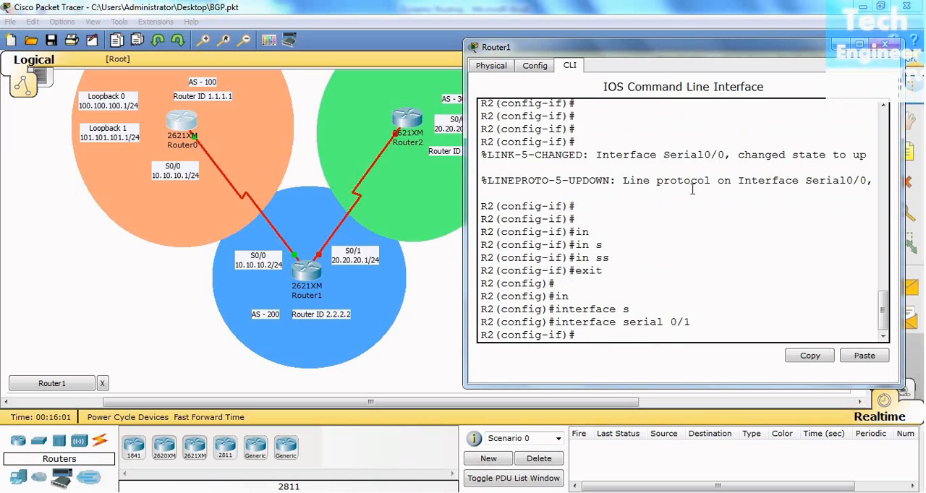
- Assign IP address 20.20.20.1 with subnet mask 255.255.255.0 to serial 0/1 on R2
type("ip a")
key("Tab")
key("BackSpace")
type("add")
key("Tab")
type("20.20.2")
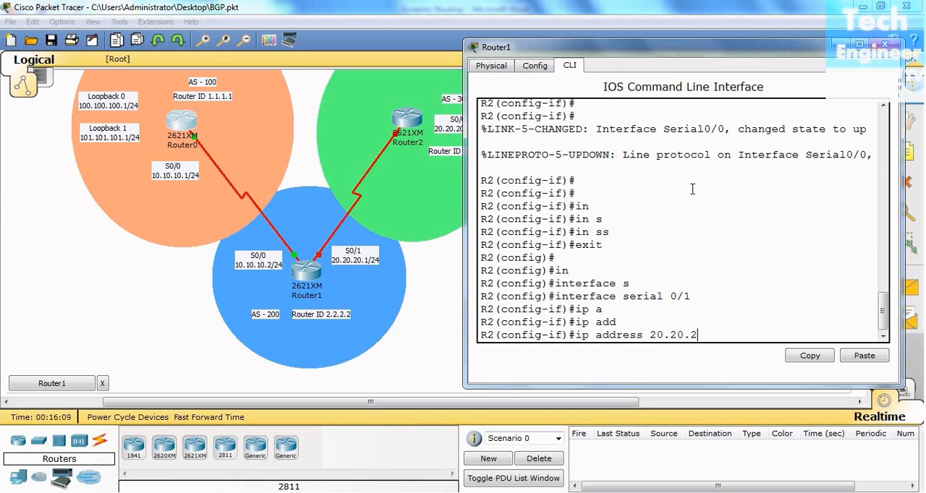
type("0.1 255.255.255.0")
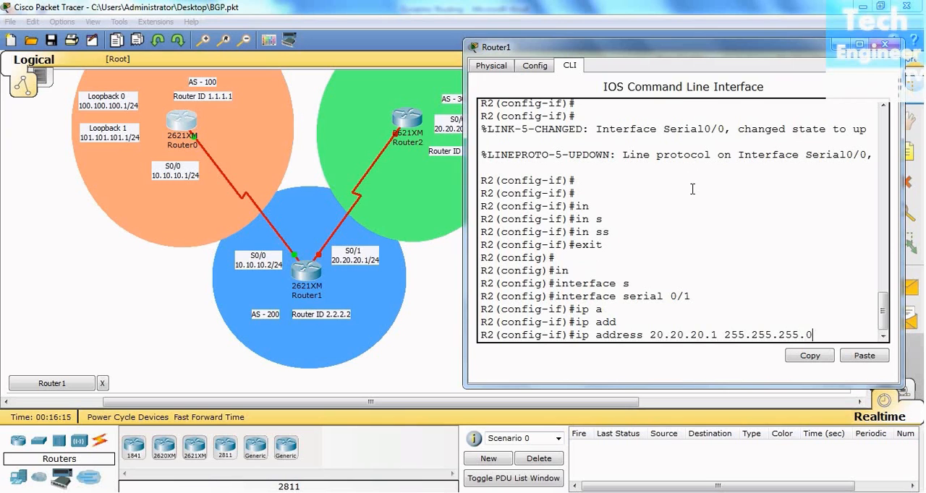
key("Return")
- Enable serial 0/1 on R2 with the no shutdown command and exit to global configuration
type("no sh")
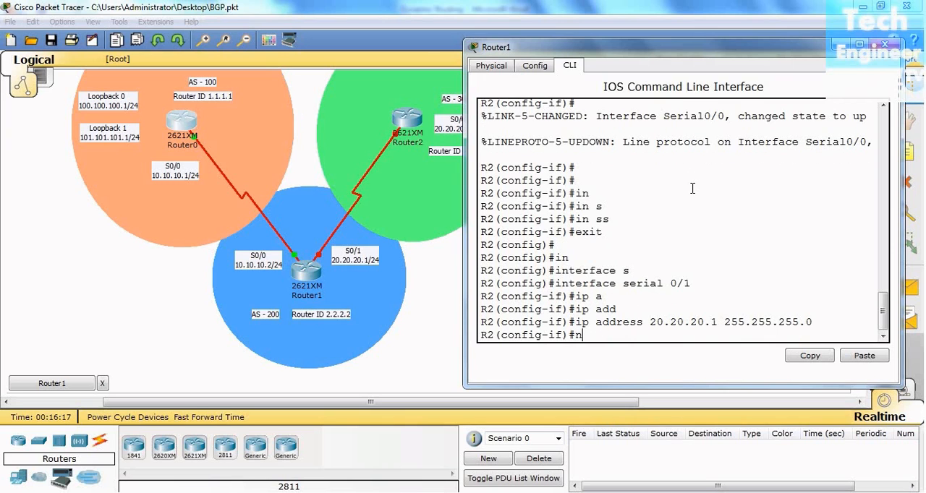
key("Tab")
key("Return")
key("Return")
key("Return")
key("Return")
key("Return")
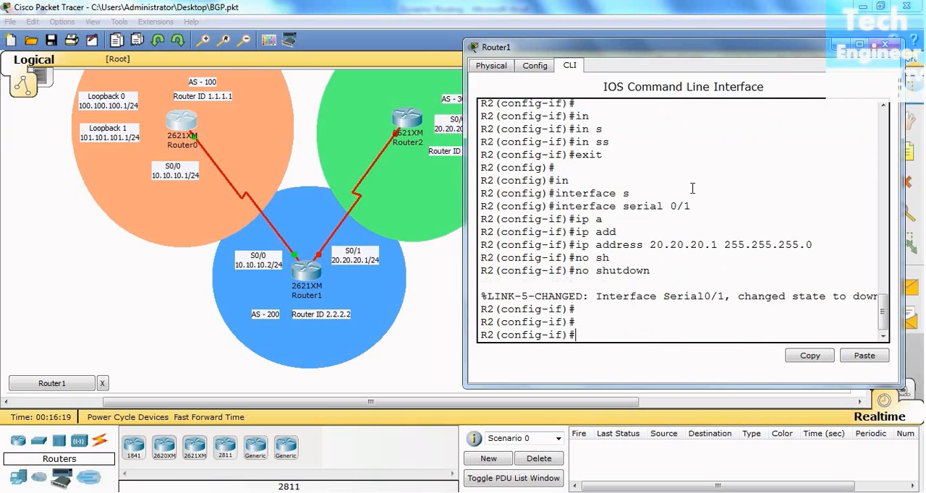
type("exit")
key("Return")
key("Return")
key("Return")
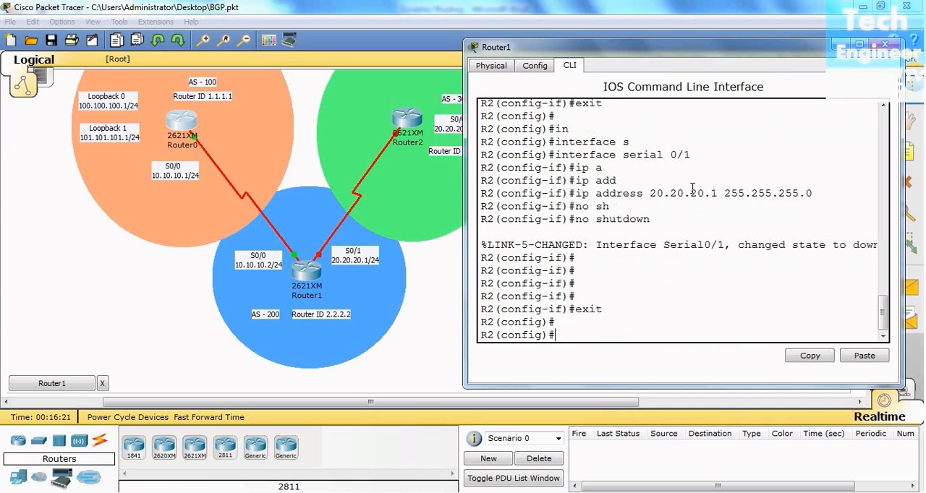
type("rou")
key("Tab")
type("b")
key("Tab")
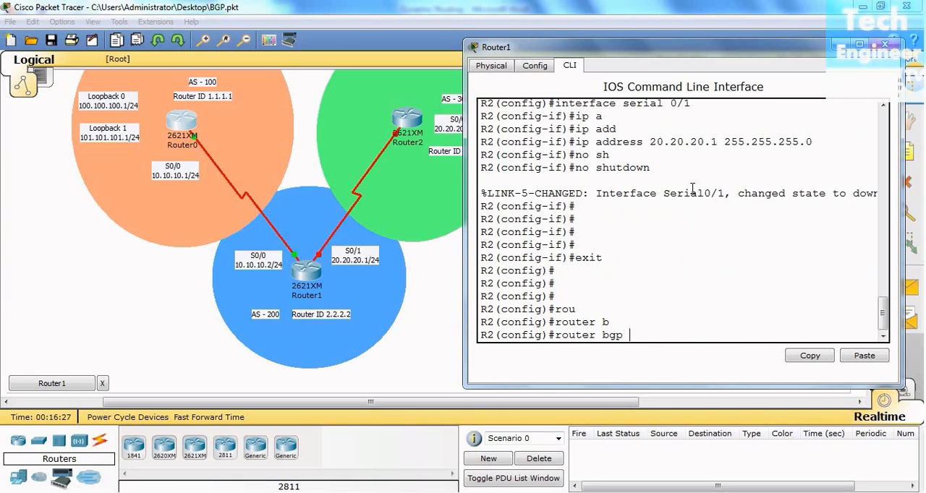
key("BackSpace")
key("BackSpace")
key("BackSpace")
key("BackSpace")
key("BackSpace")
key("BackSpace")
key("BackSpace")
key("BackSpace")
key("BackSpace")
key("BackSpace")
- Re-enter interface serial 0/1 on R2 and set its clock rate to 64000
key("Up")
key("Up")
key("Up")
key("Up")
key("Up")
key("Up")
key("Up")
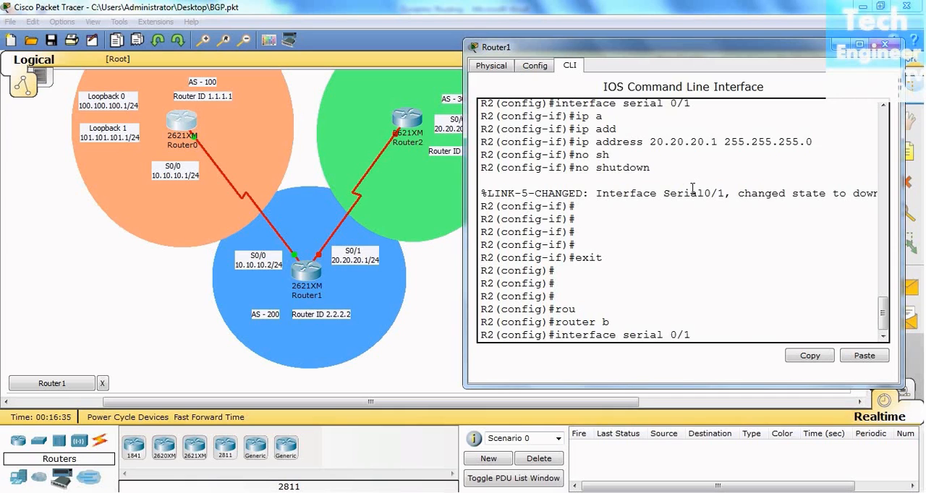
key("Return")
type("clock")
key("Tab")
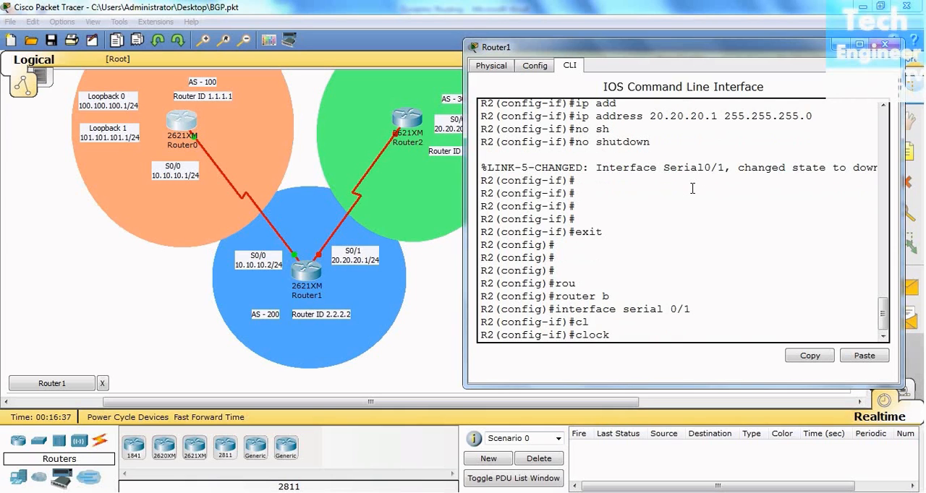
type("r")
key("Tab")
type("64000")
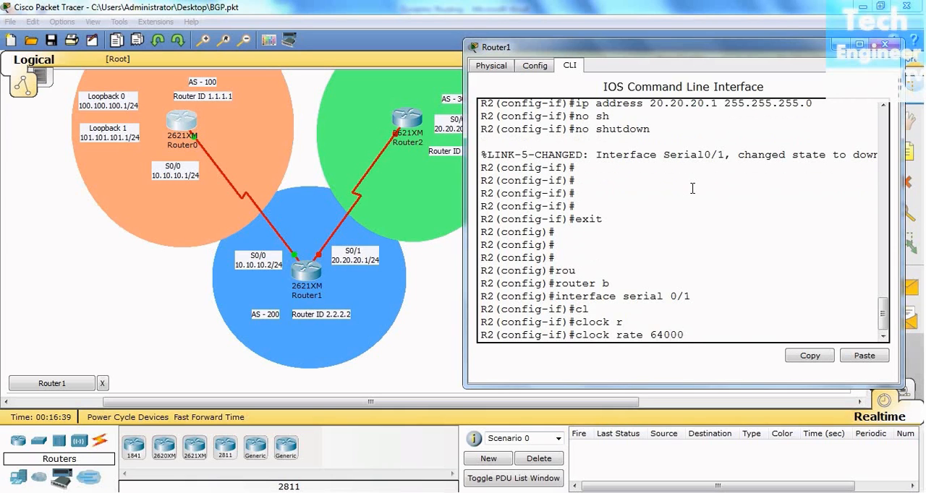
key("Return")
- Return to global configuration on R2 and start the BGP routing process for AS 200
type("exit")
key("Return")
key("Return")
key("Return")
key("Return")
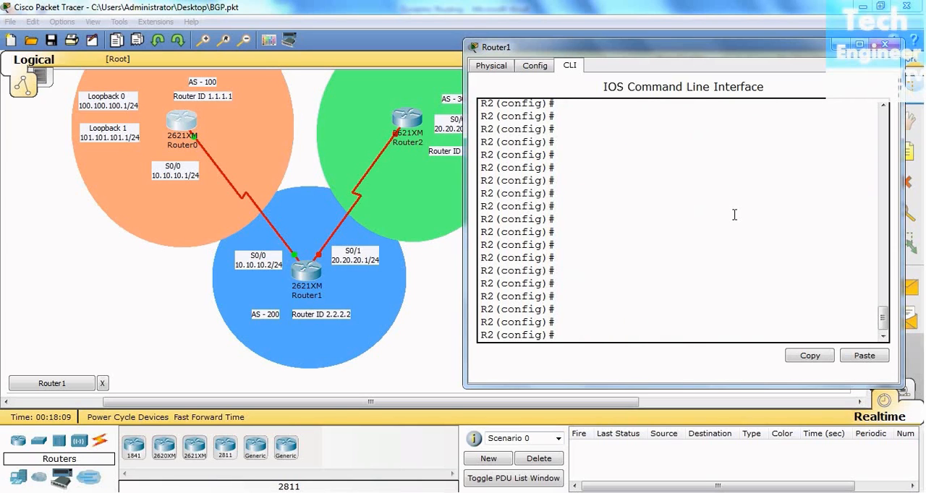
type("rou")
key("Tab")
type("b")
key("Tab")
type("200")
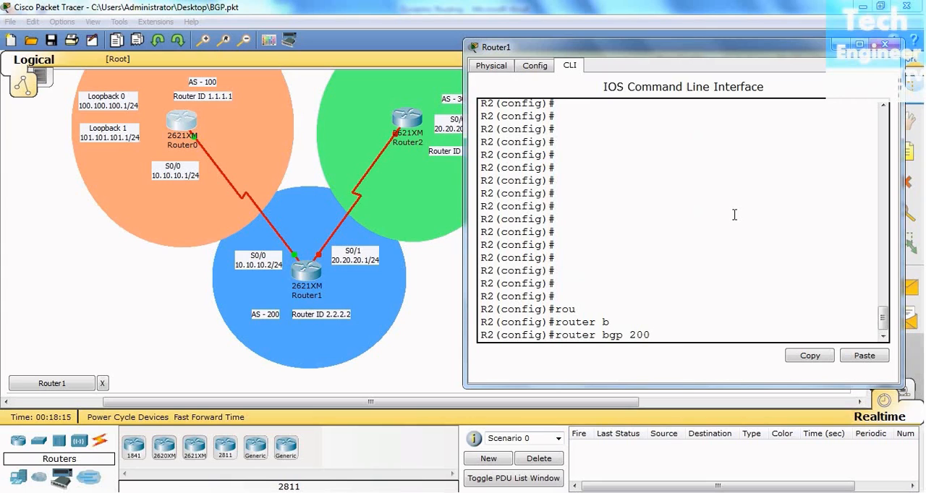
key("Return")
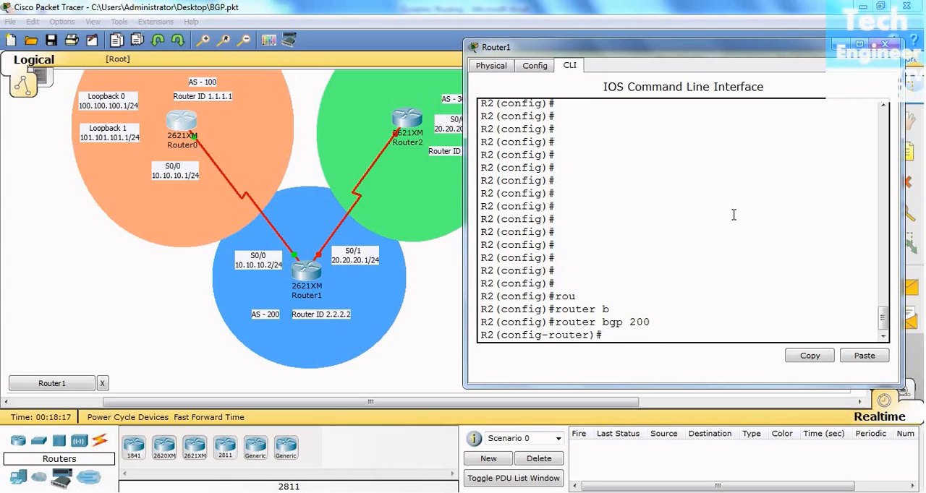
- Set the BGP router ID to 2.2.2.2 on R2 and return to the privileged prompt
type("bgp")
key("Tab")
type("rou")
key("Tab")
type("2.2.2.2")
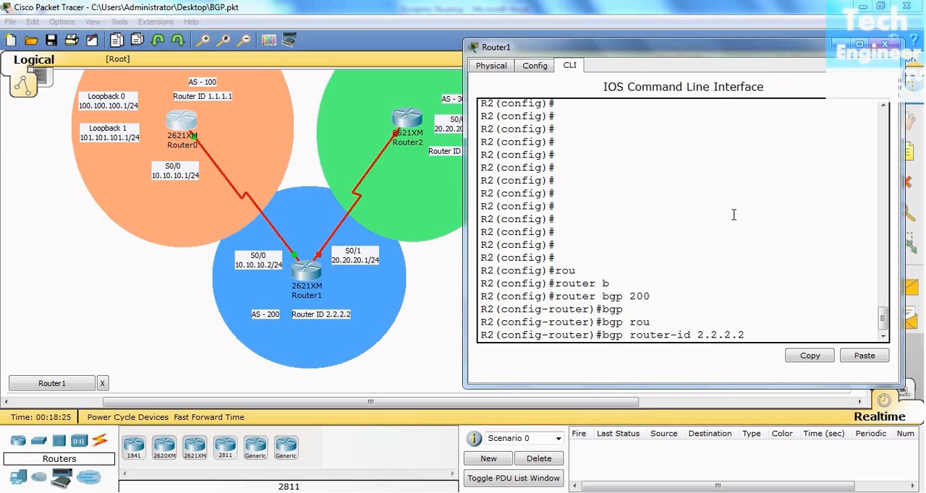
key("Return")
key("Return")
key("Return")
key("Return")
key("Return")
key("ctrl+z")
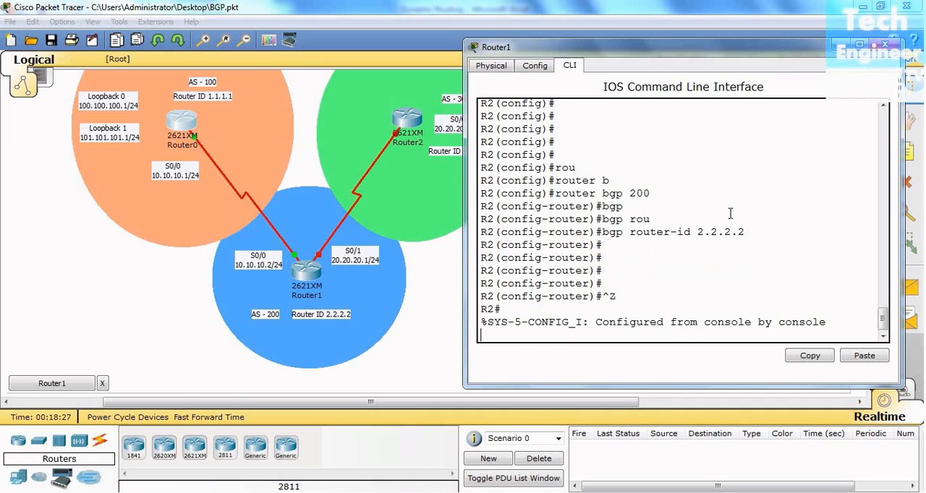
key("Return")
key("Return")
key("Return")
key("Return")
key("Return")
type("sh in")
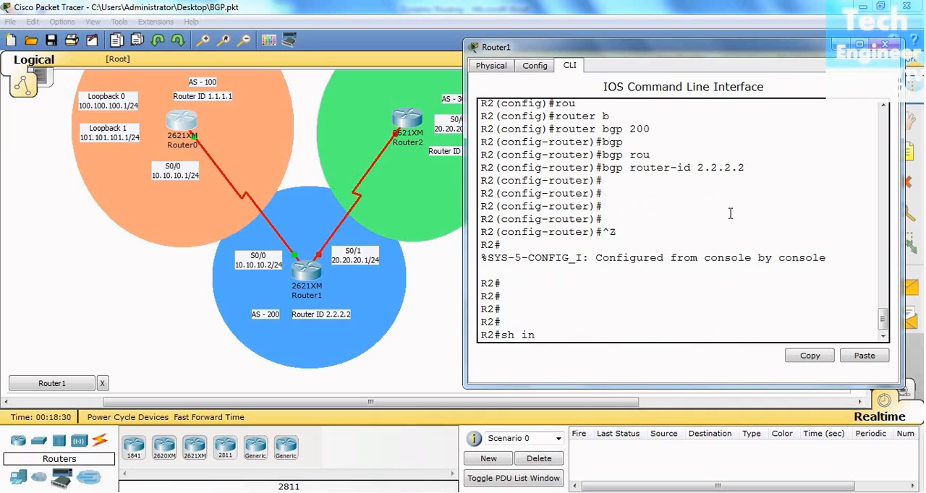
key("Tab")
type("b")
key("Tab")
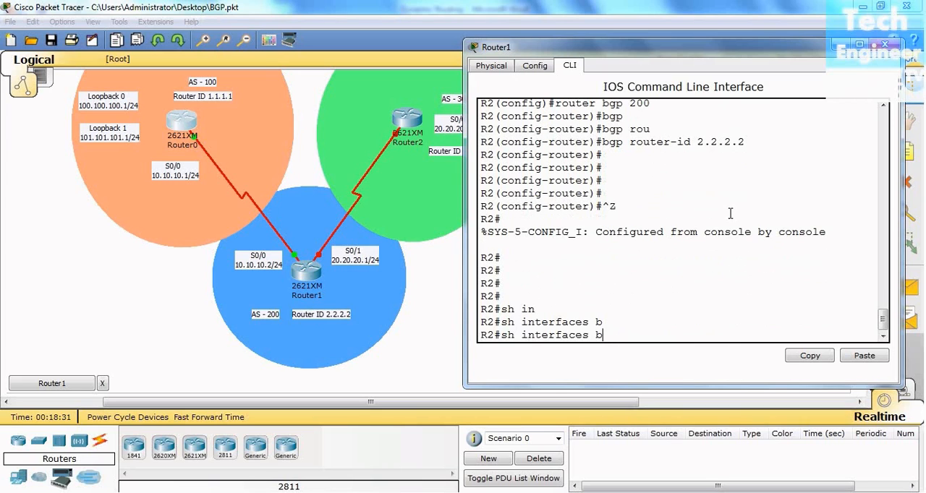
type("r")
key("Tab")
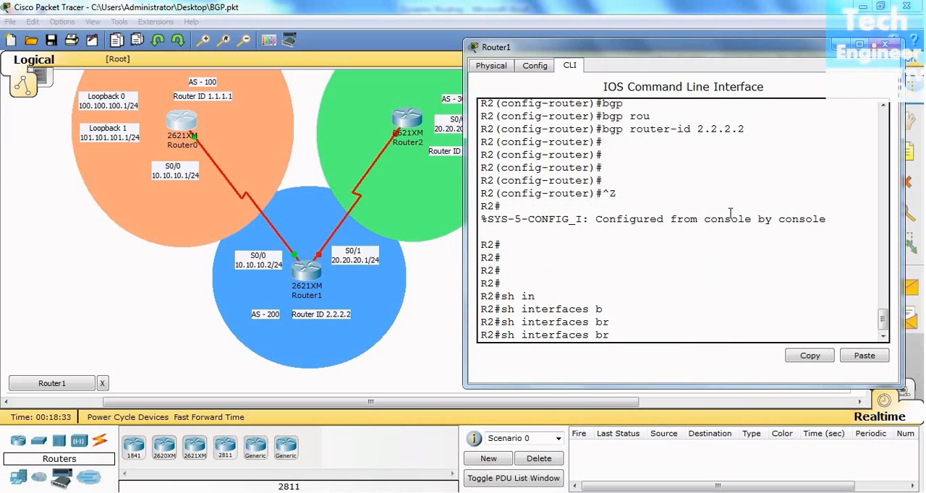
key("BackSpace")
key("BackSpace")
key("BackSpace")
key("BackSpace")
key("BackSpace")
key("BackSpace")
key("BackSpace")
key("BackSpace")
key("BackSpace")
key("BackSpace")
key("BackSpace")
key("BackSpace")
- Display R2's brief IP interface summary and widen the window to read the status column
type("p in")
key("Tab")
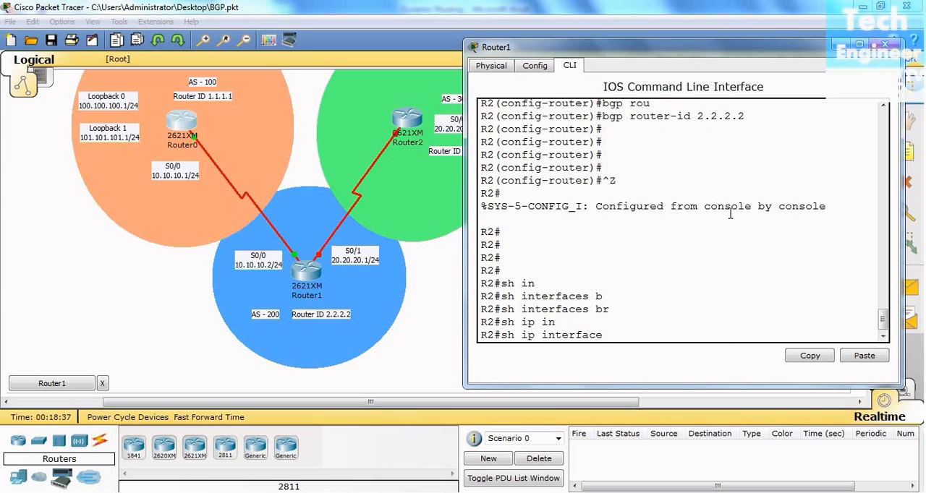
type("br")
key("Tab")
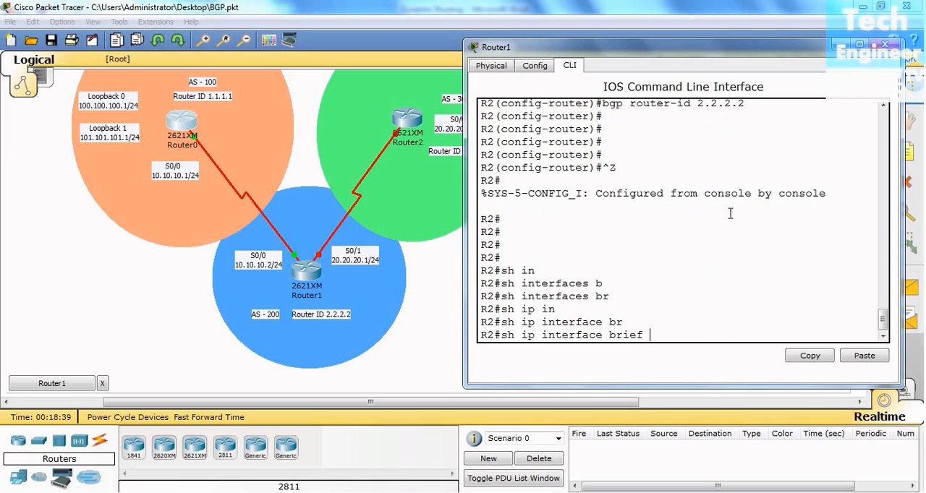
key("Return")
key("Return")
key("Return")
key("Return")
key("Return")
key("Return")
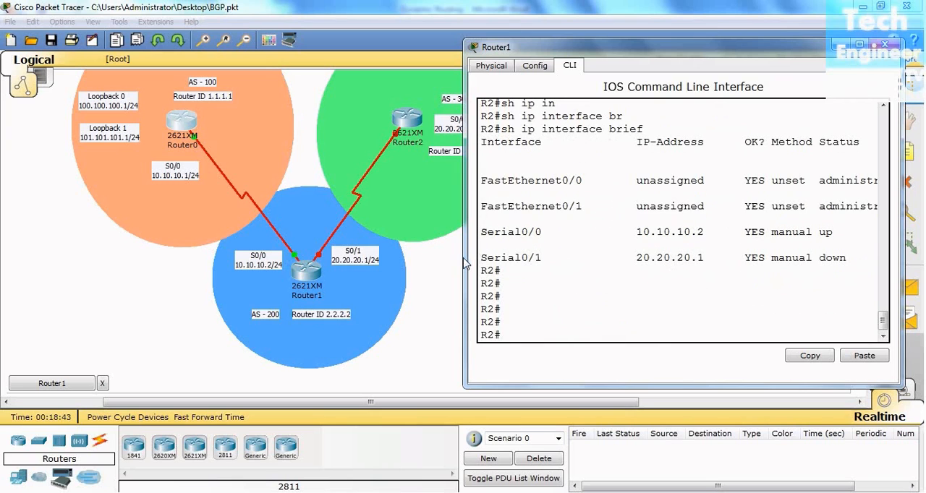
left_click_drag(463, 257, 380, 258)
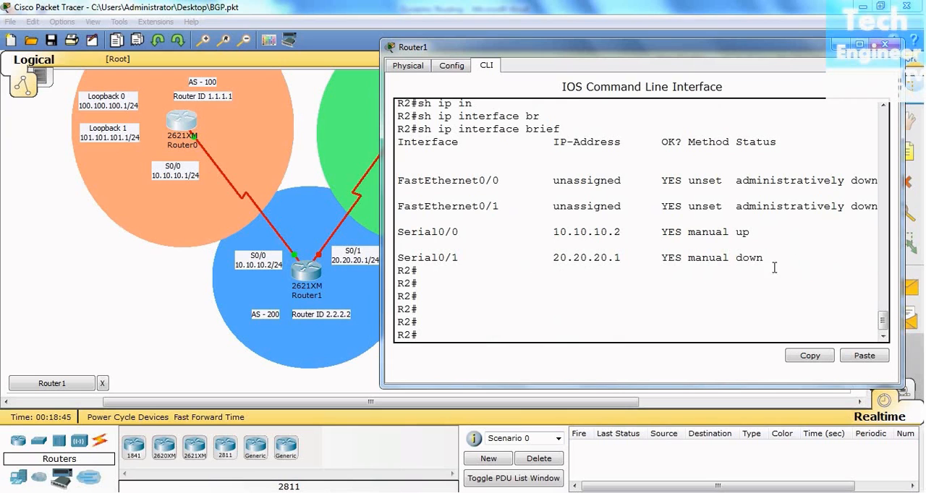
- Close Router1's window, then open Router2's command-line interface and place it clear of the topology
left_click(889, 46)
left_click(395, 125)
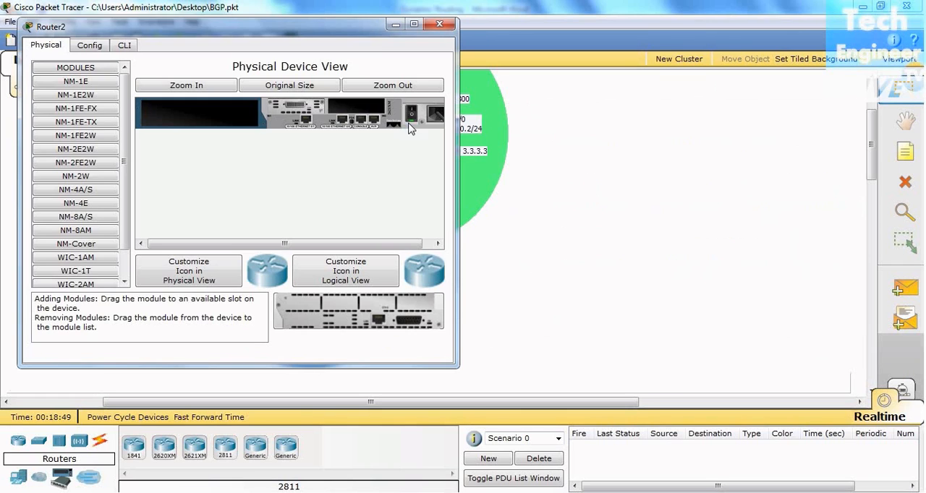
left_click_drag(369, 27, 842, 65)
left_click(600, 83)
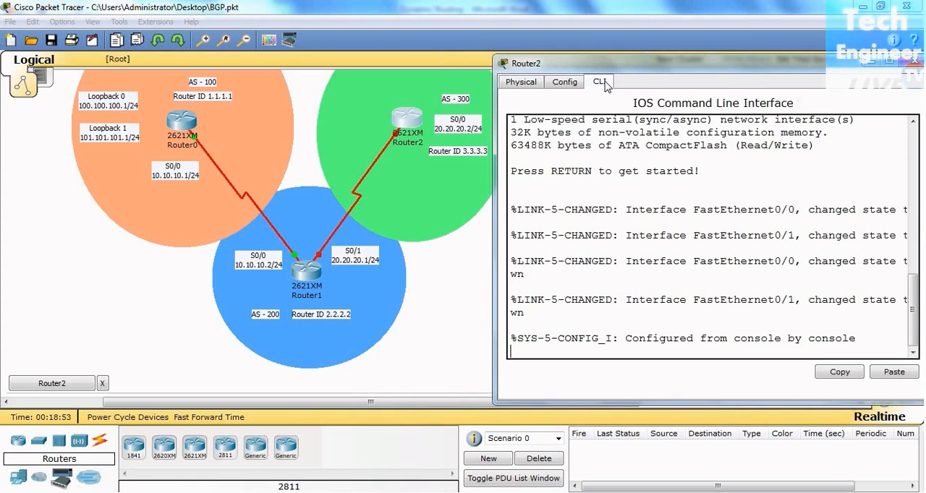
- Enter privileged mode and global configuration mode on Router2
key("Return")
key("Return")
key("Return")
key("Return")
type("en")
key("Return")
key("Return")
key("Return")
type("configg")
key("BackSpace")
key("BackSpace")
type("g t")
key("Return")
key("Return")
- Set Router2's hostname to R3
type("ho")
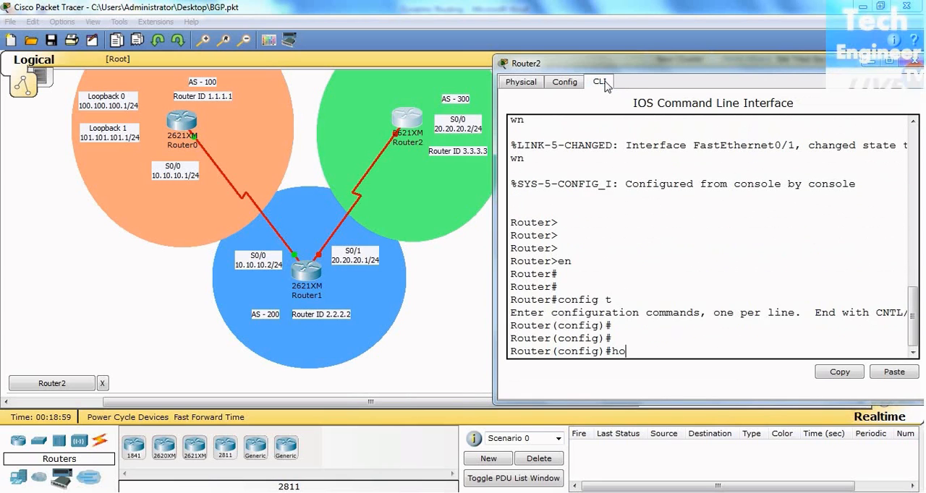
key("Tab")
type("R3")
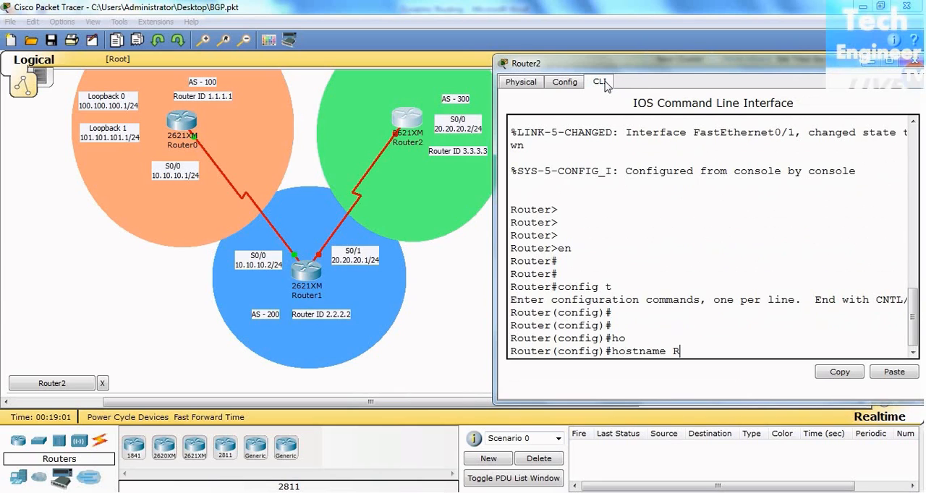
key("Return")
key("Return")
key("Return")
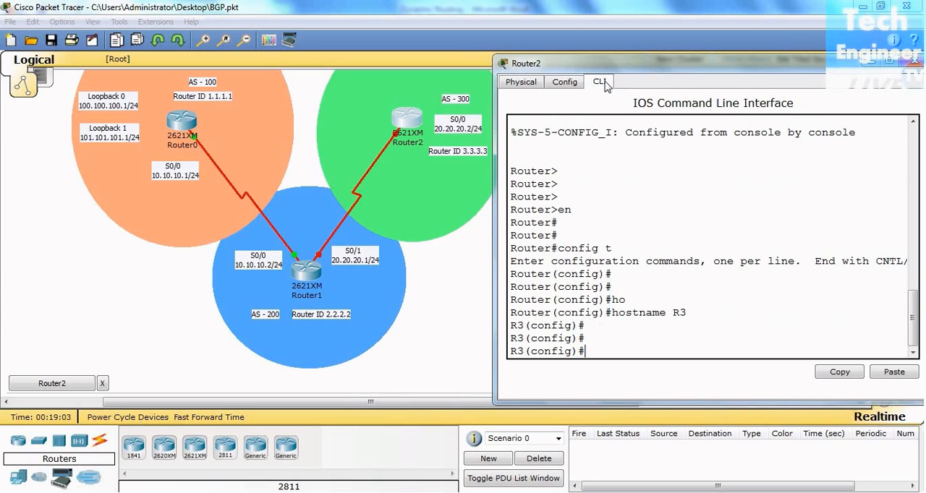
- Assign IP address 20.20.20.2 with mask 255.255.255.0 to interface serial 0/0 on R3
type("in")
key("Tab")
type("s")
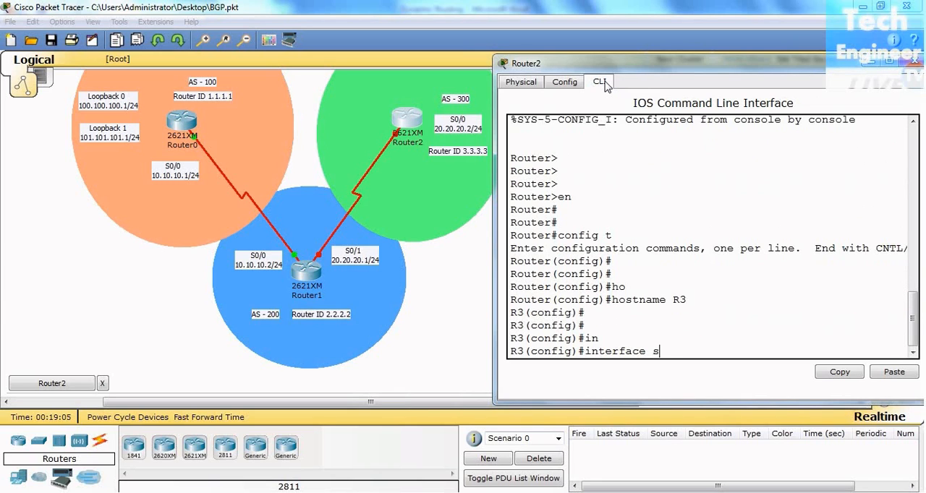
key("Tab")
type("0/")
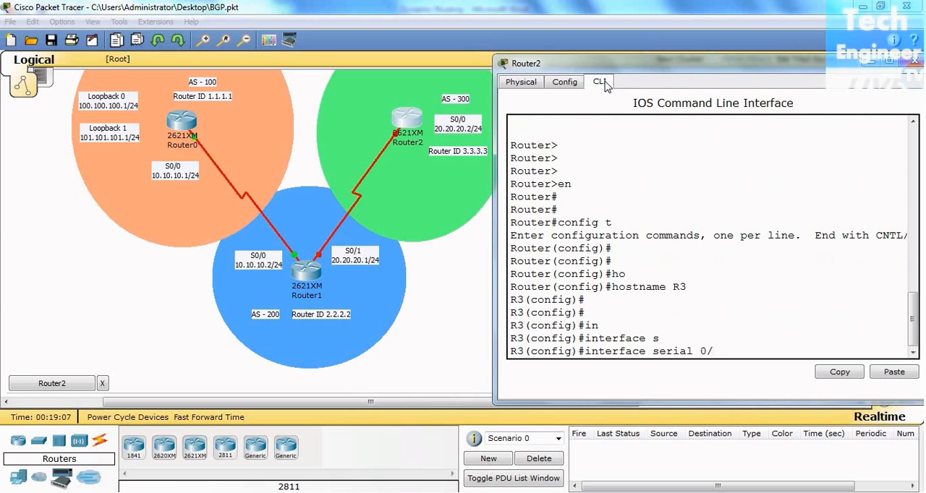
type("0")
key("Return")
type("ip a")
key("Tab")
type("dd")
key("Tab")
type("20.20.20.2")
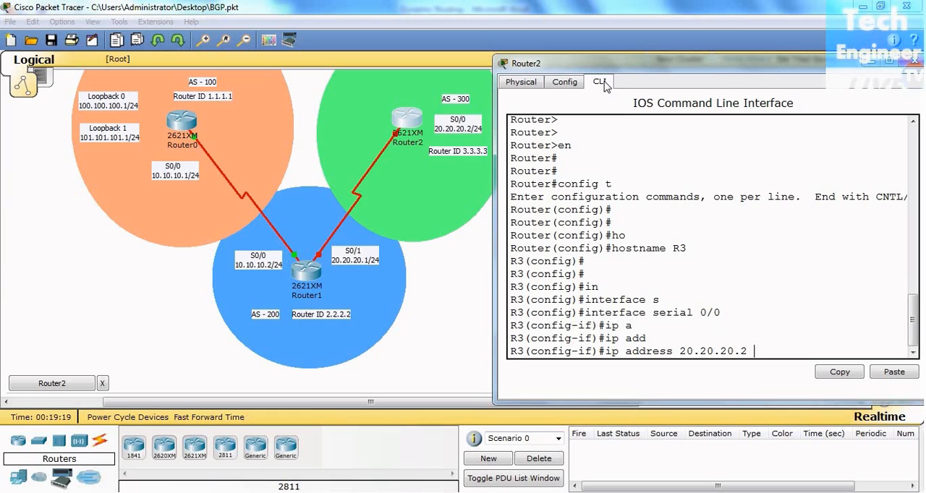
type(" 255.255.255.0")
key("Return")
- Enable R3's serial 0/0 interface with no shutdown and return to global configuration
type("no sh")
key("Tab")
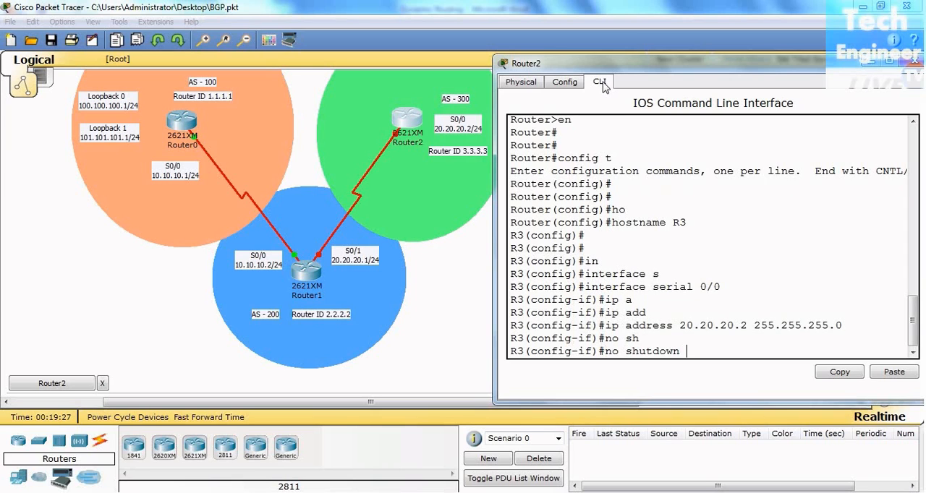
key("Return")
key("Return")
key("Return")
key("Return")
key("Return")
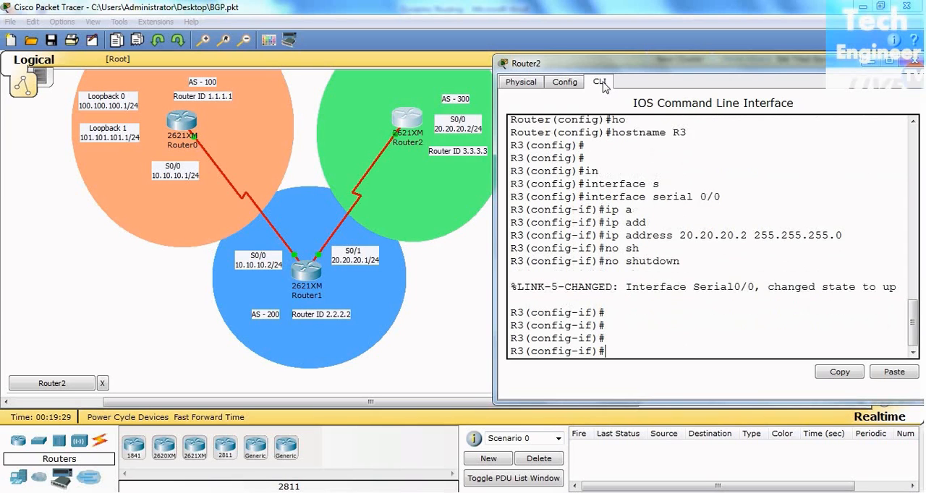
type("exit")
key("Return")
key("Return")
key("Return")
key("Return")
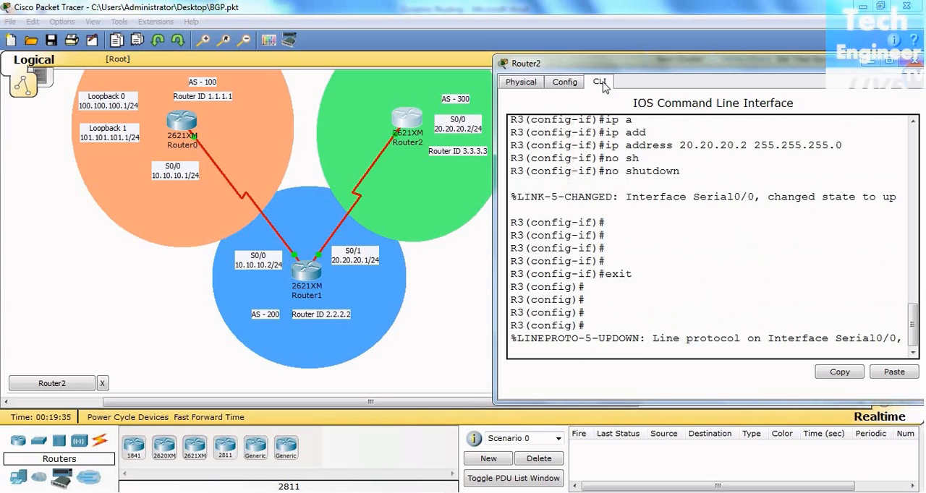
- Start the BGP routing process for AS 300 on R3
type("router ")
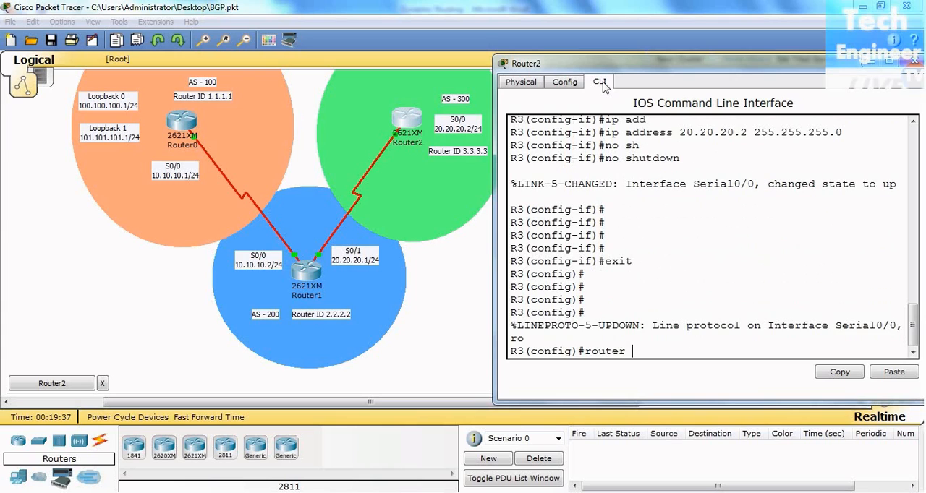
type("bg")
key("Tab")
type("300")
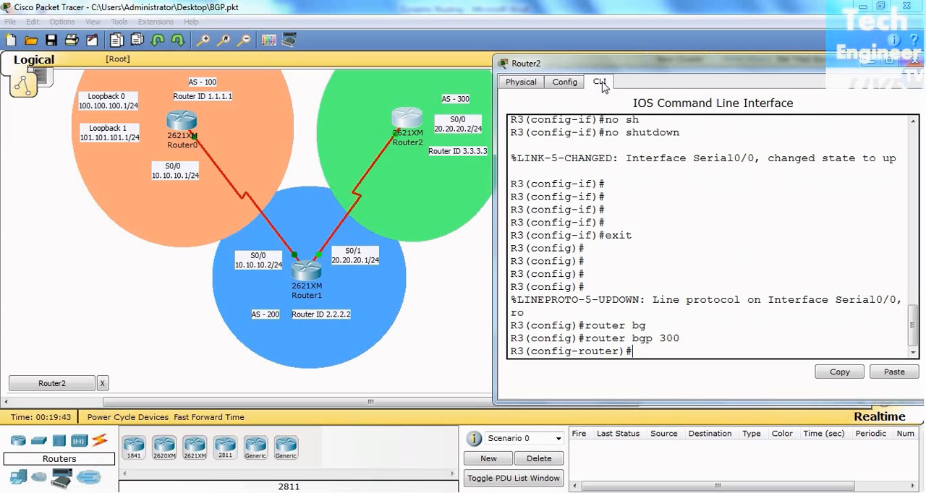
- Set the BGP router ID to 3.3.3.3 on R3 and return to the privileged prompt
type("bgp")
key("Tab")
type("ro")
key("Tab")
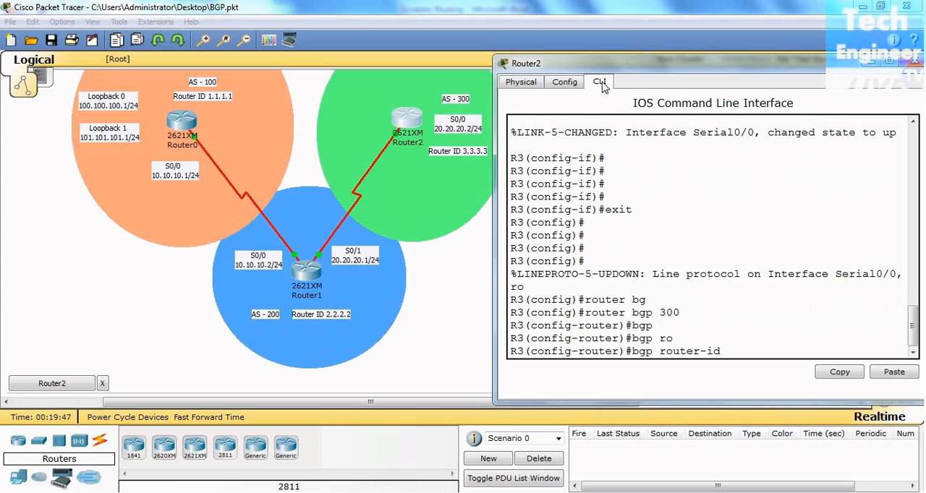
type("3.3.3.3")
key("Return")
key("Return")
key("Return")
key("Return")
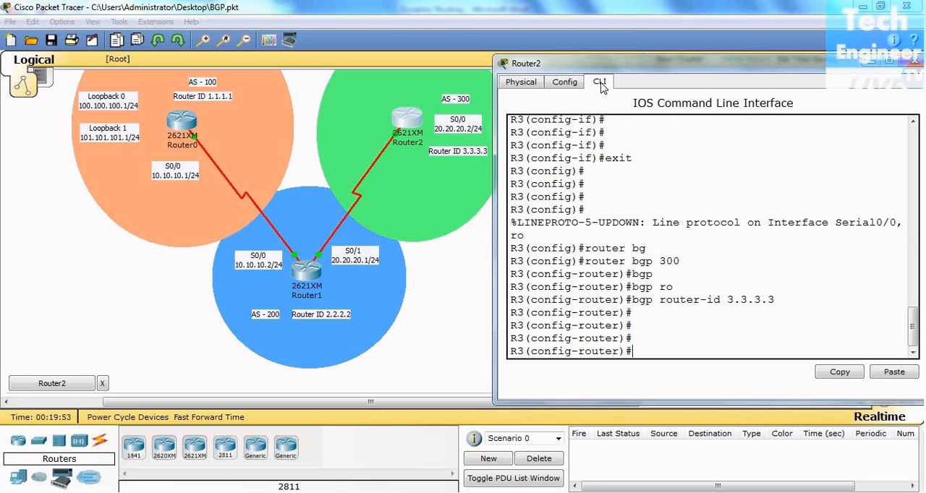
key("ctrl+z")
key("Return")
key("Return")
key("Return")
key("Return")
key("Return")
key("Return")
key("Return")
- Display R3's brief IP interface summary
type("sh ip i")
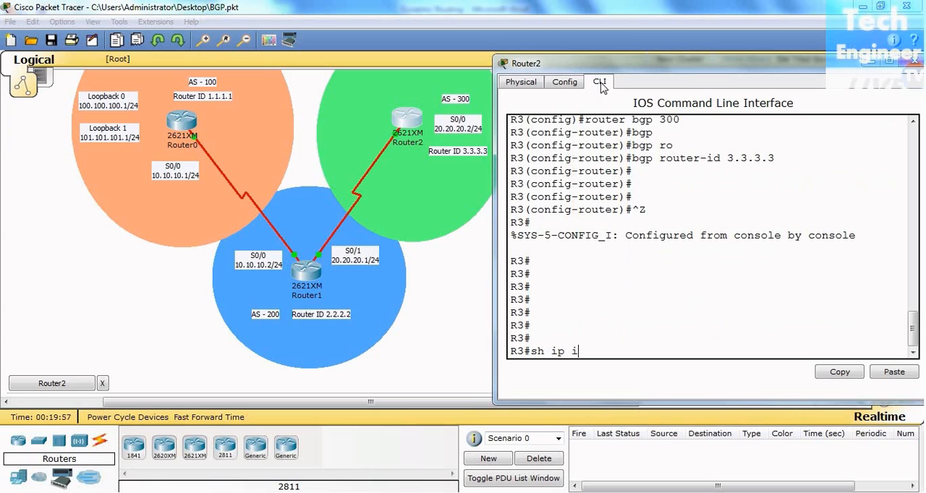
type("nt br")
key("Tab")
key("Return")
key("Return")
key("Return")
key("Return")
key("Return")
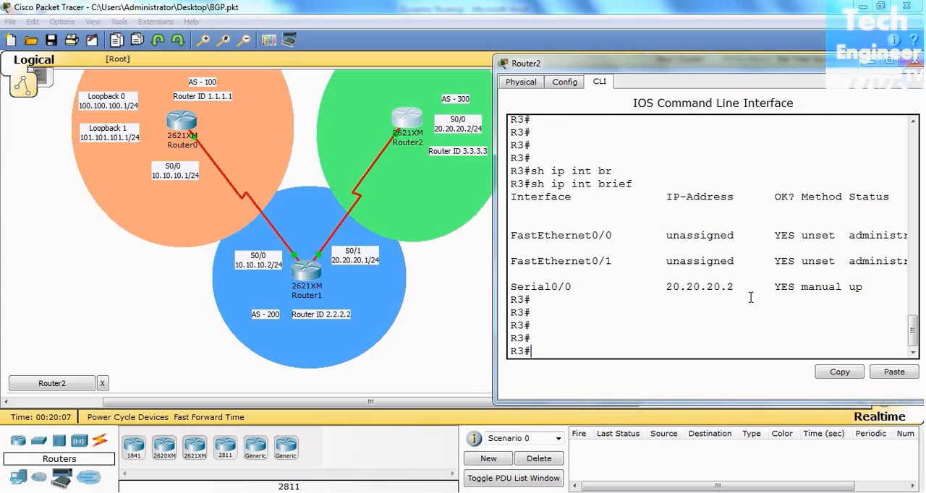
- Close Router2's window, then open Router0's command line beside the topology and review R1's earlier interface summary
left_click(915, 64)
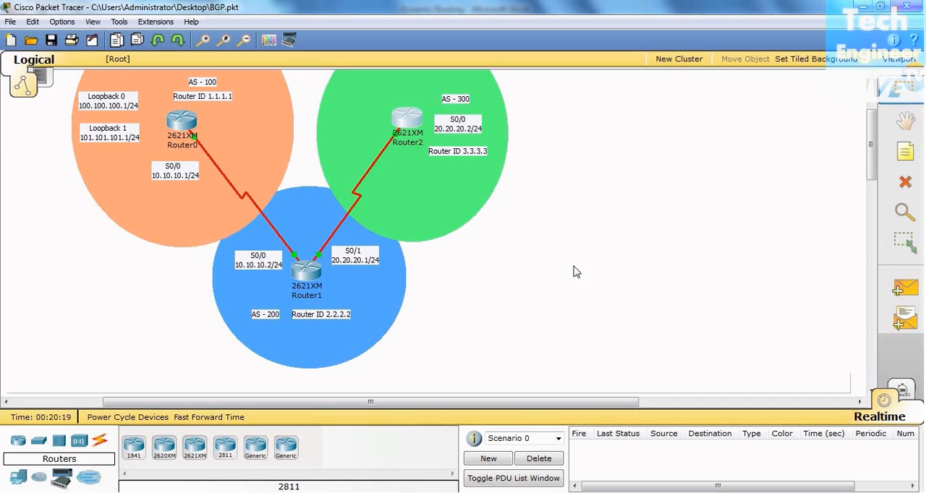
left_click(191, 133)
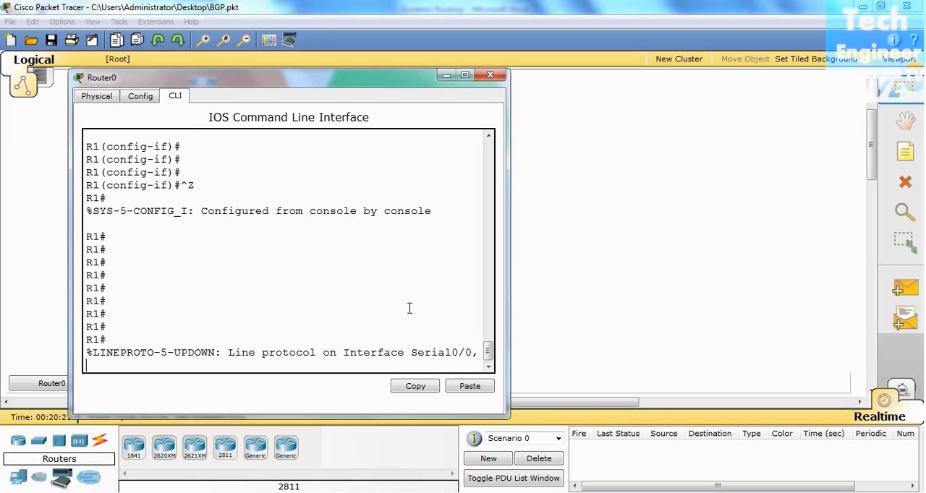
key("Return")
key("Return")
key("Return")
key("Return")
key("Return")
scroll(408, 308, "up", 5)
scroll(407, 308, "up", 6)
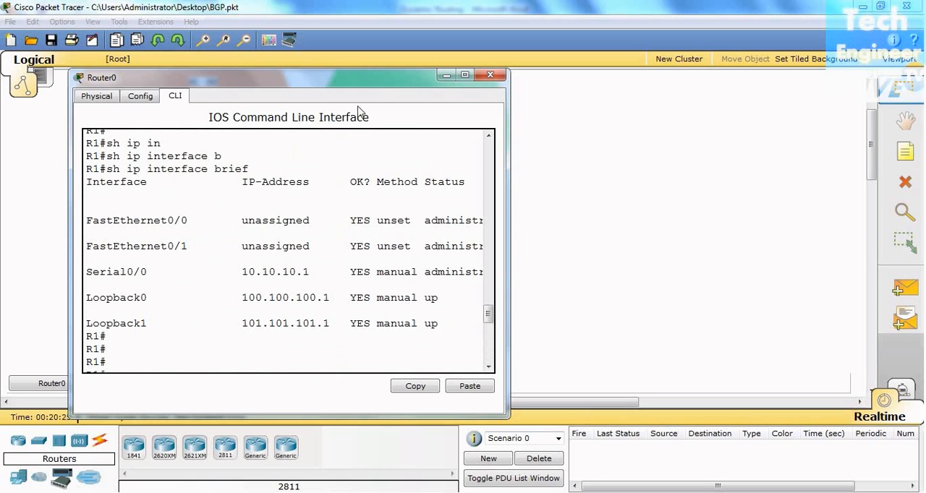
left_click_drag(407, 85, 796, 61)
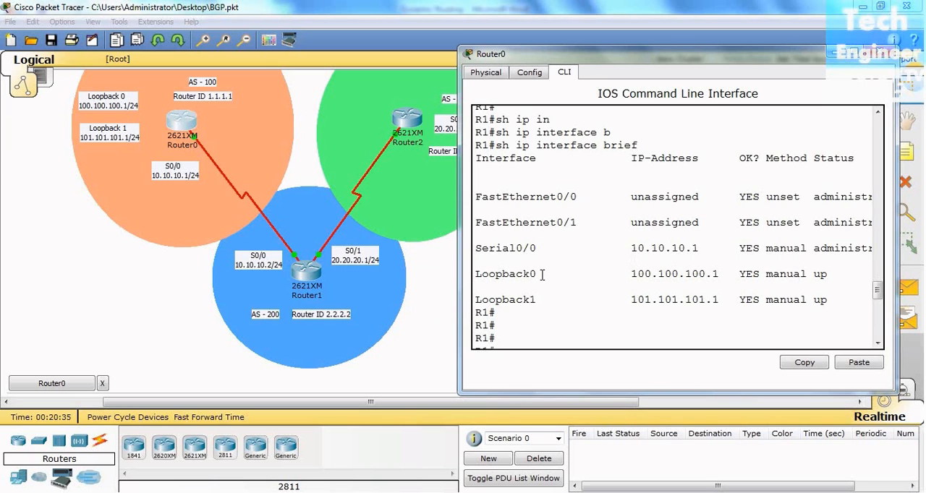
- Review the interface summaries in Router1's and Router2's command-line windows in turn, placing each window clear of the topology
left_click(306, 273)
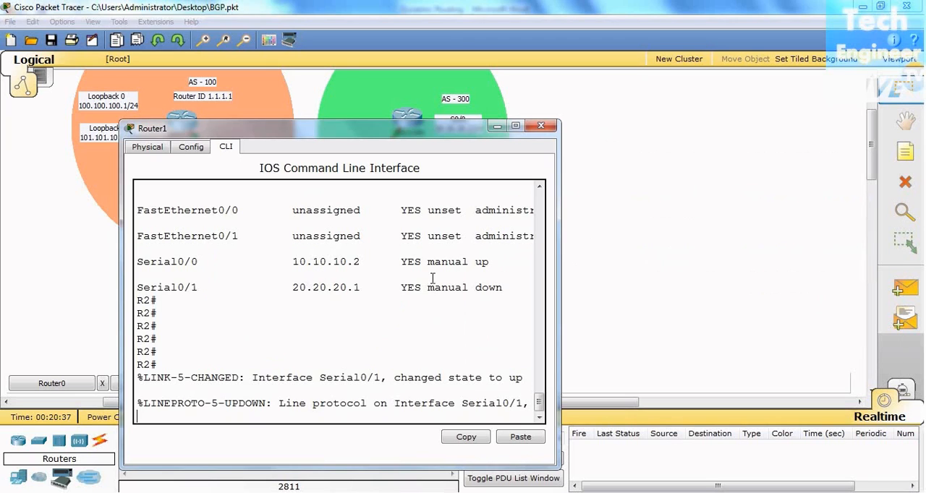
left_click_drag(475, 136, 796, 76)
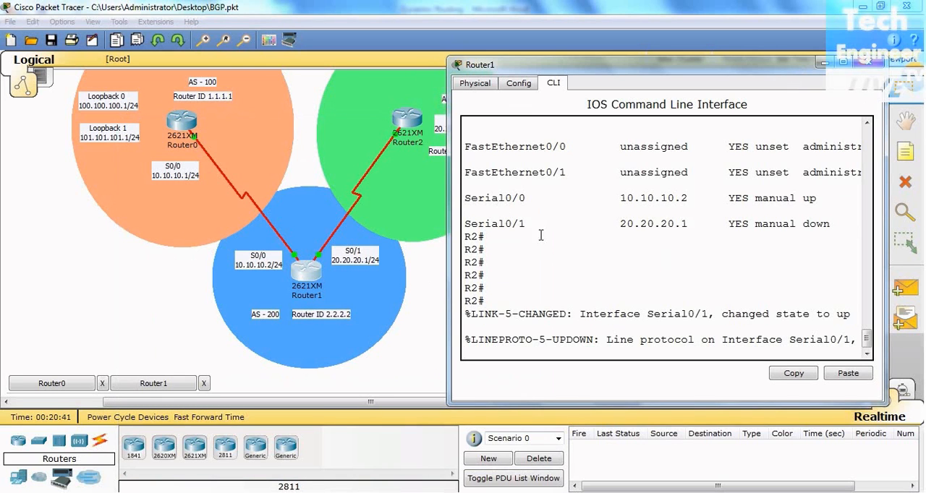
left_click(414, 355)
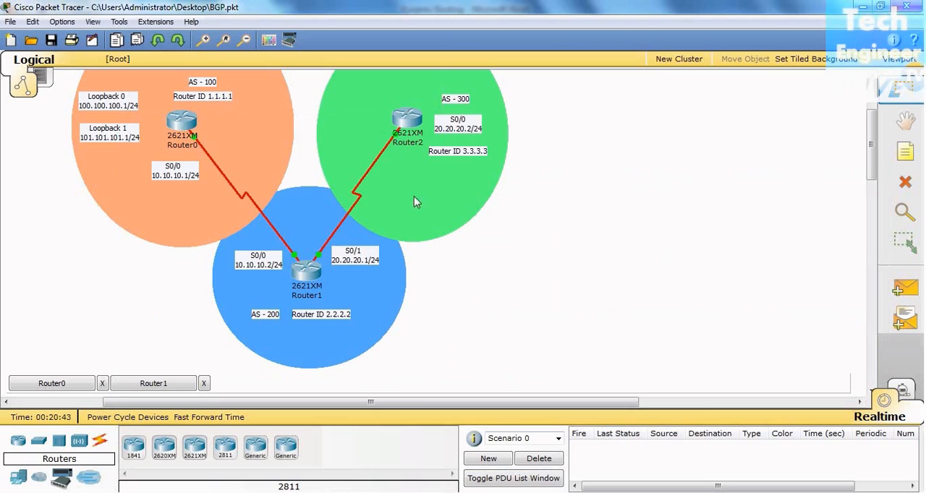
left_click(407, 120)
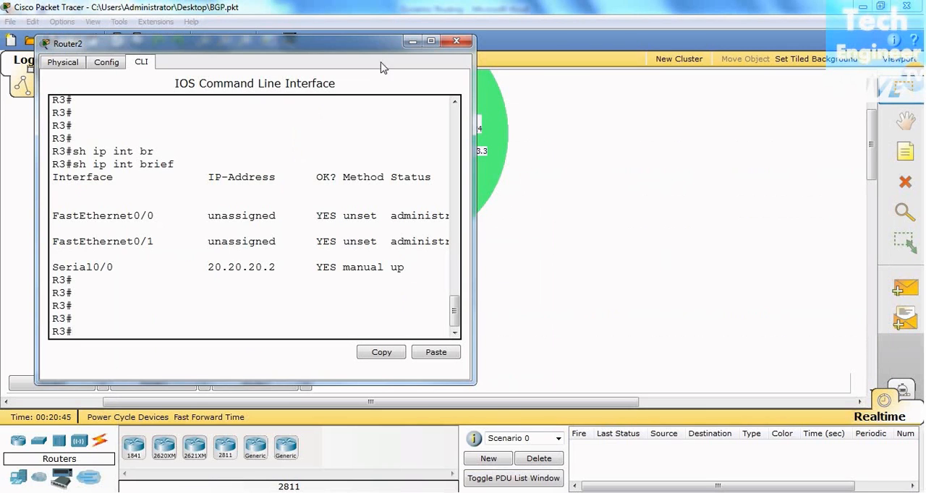
left_click_drag(360, 35, 796, 44)
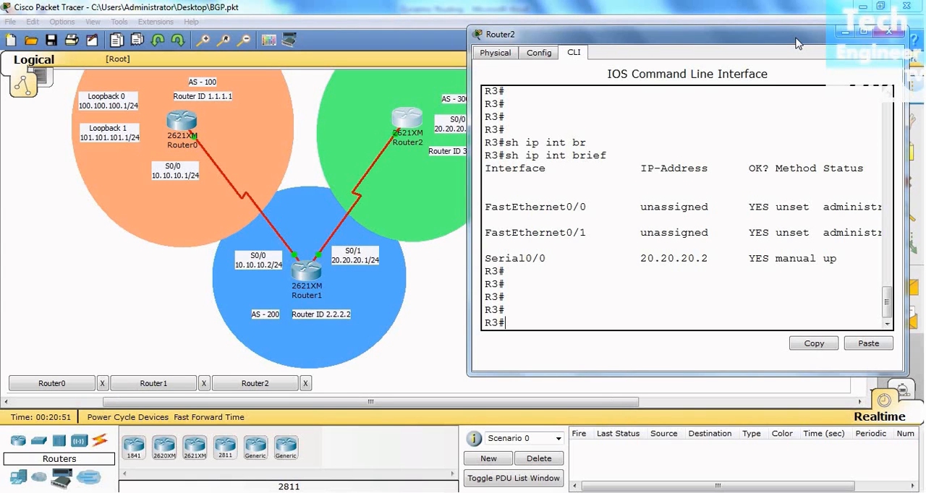